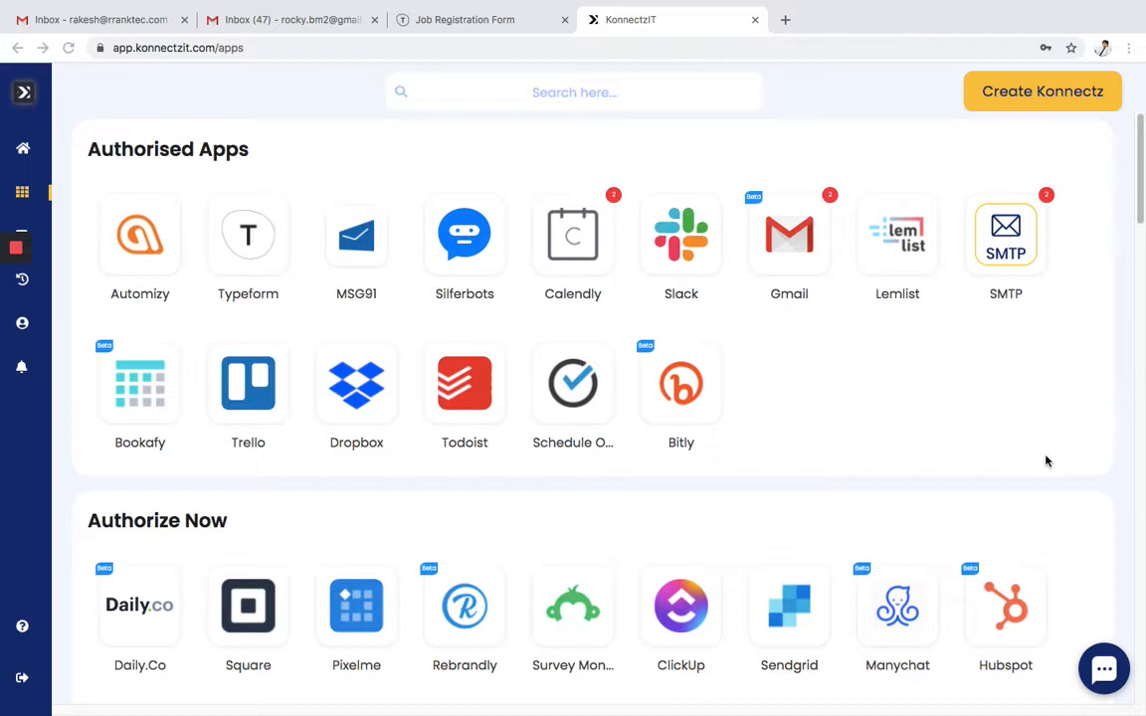
- Start a new, empty konnect with Create Konnectz on the Apps page
click(1054, 99)
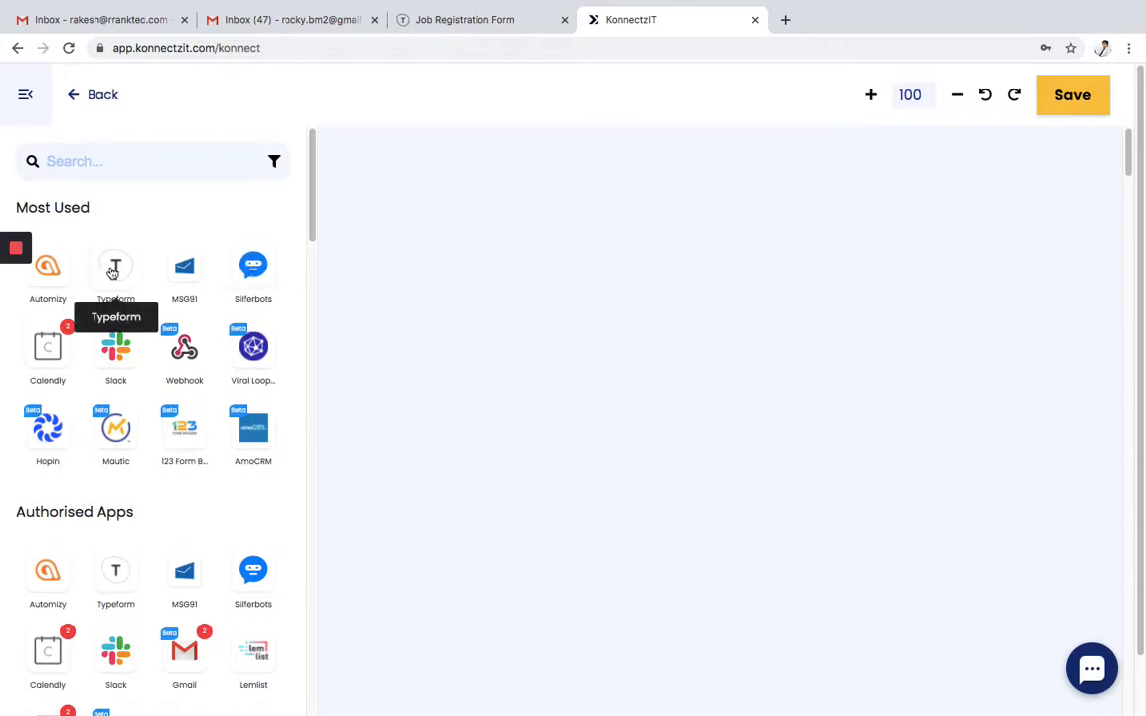
- Add Typeform, Gmail, Date Formatter and Text Formatter steps, searching the app list for 'format'
drag(113, 271, 384, 317)
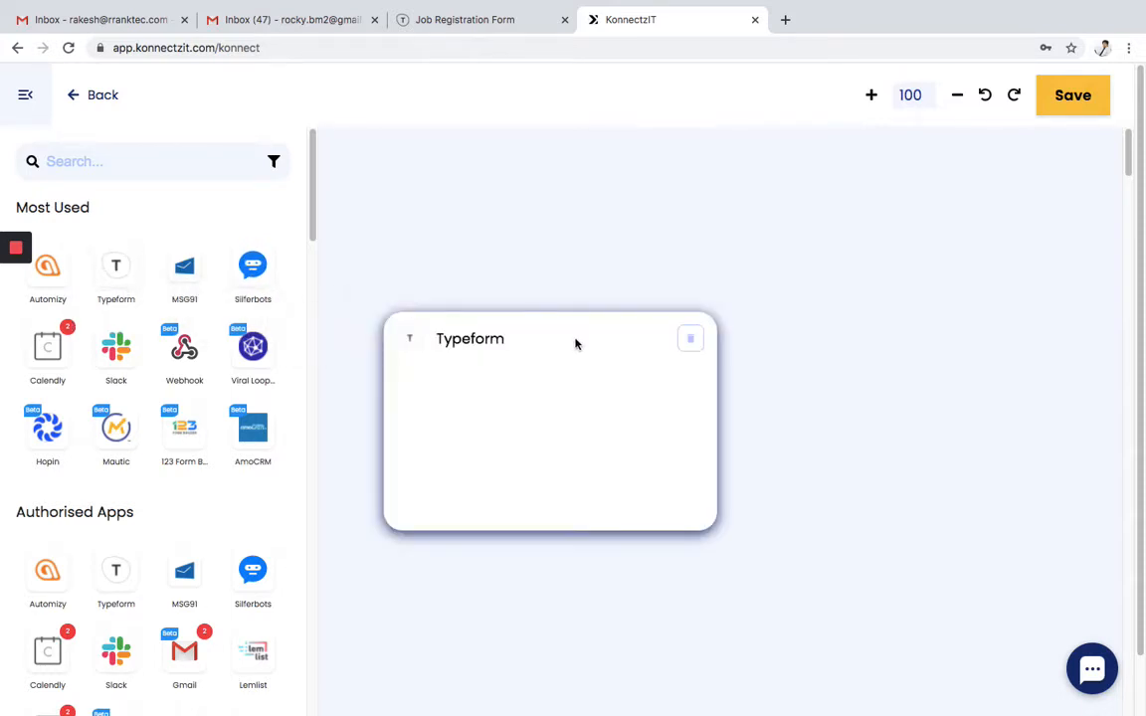
drag(574, 345, 500, 303)
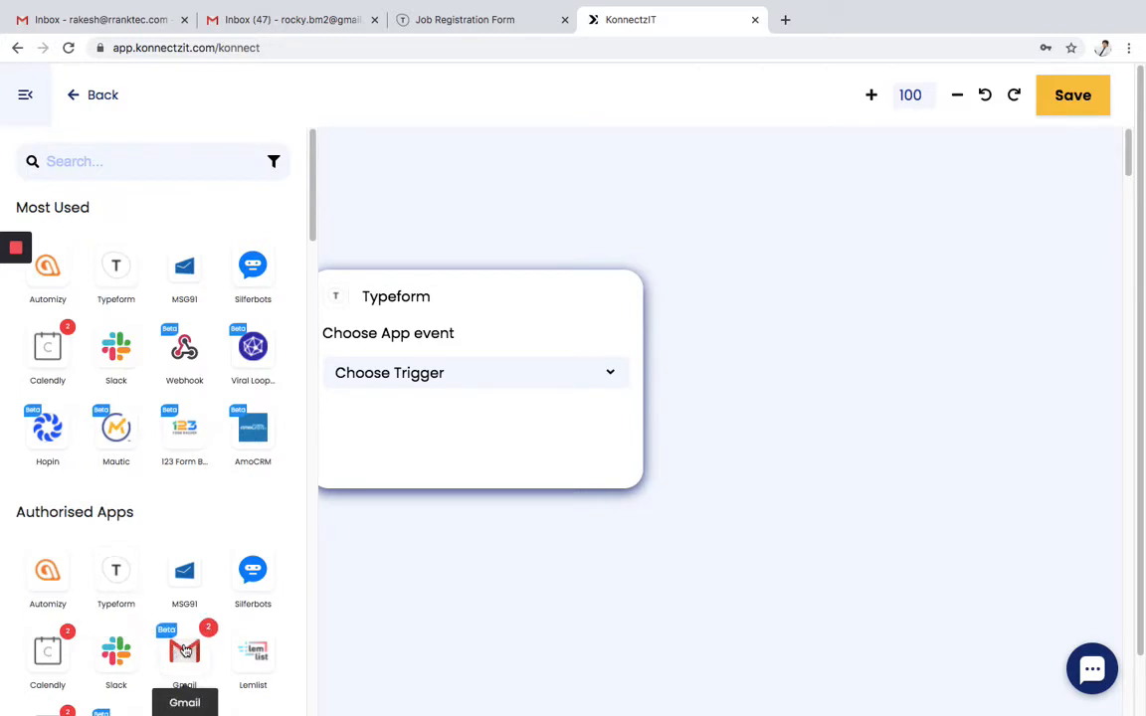
drag(184, 651, 959, 361)
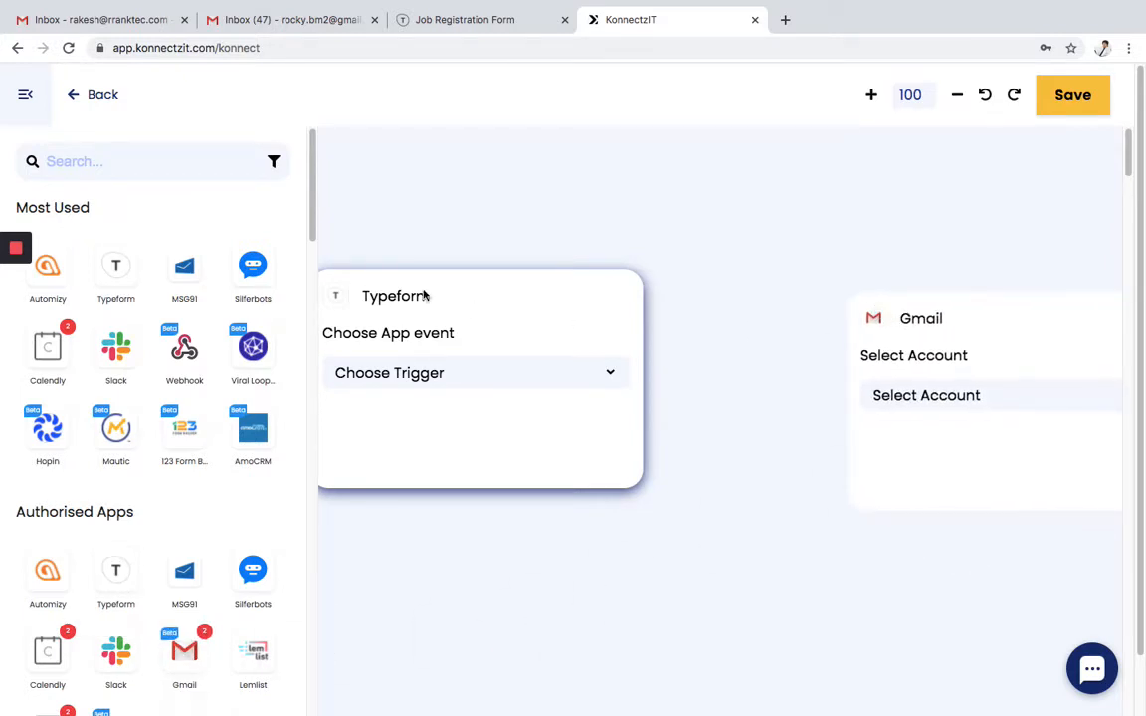
click(109, 162)
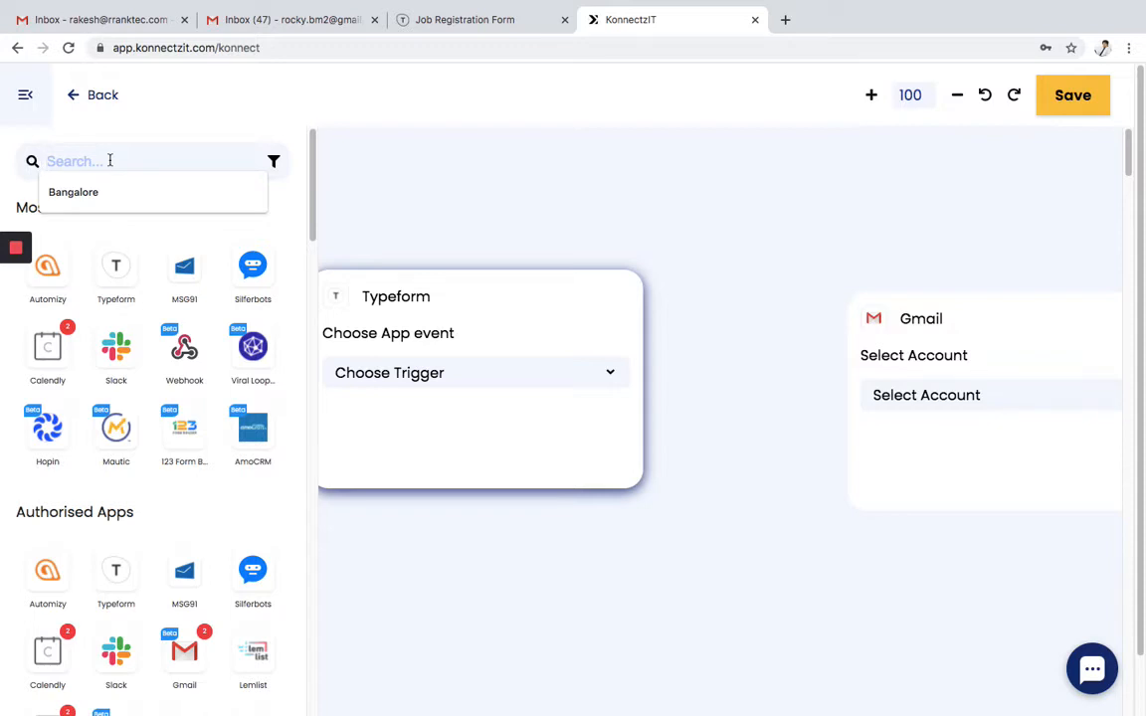
text(fo)
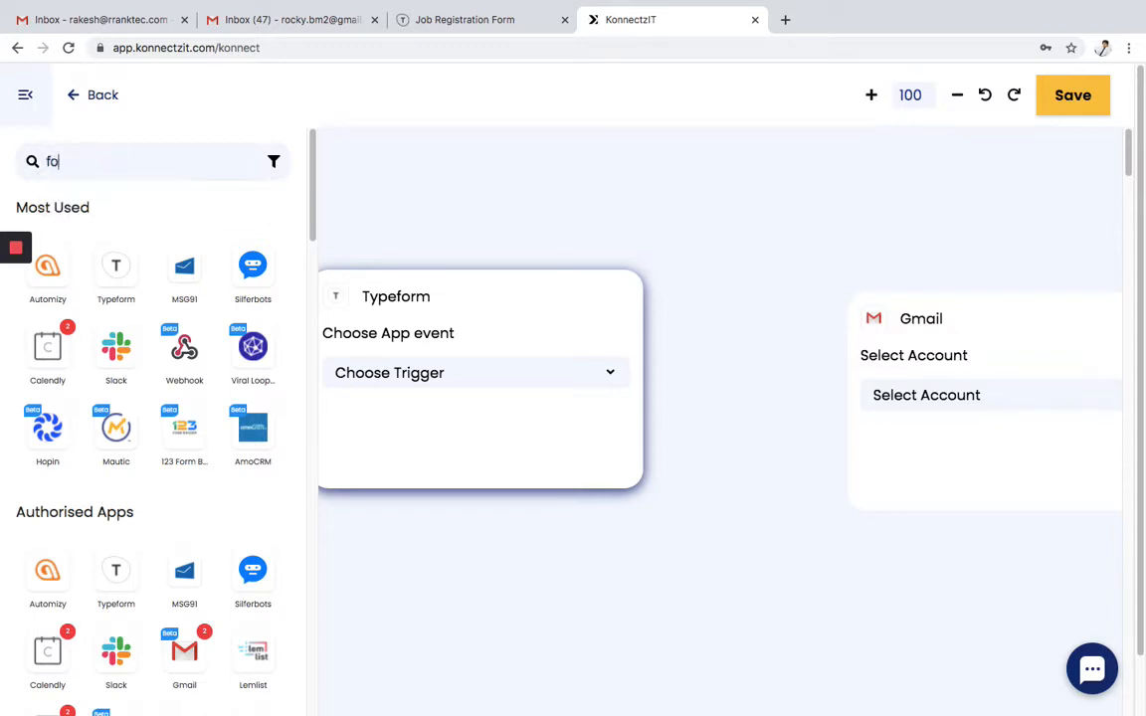
text(rm)
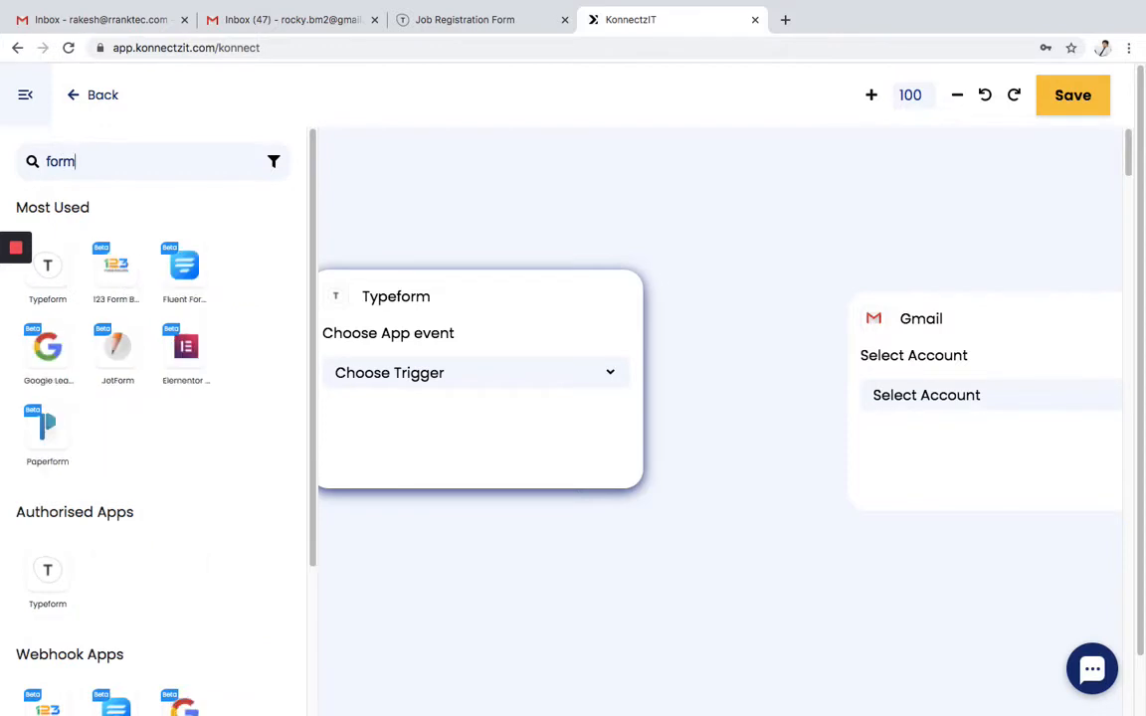
text(at)
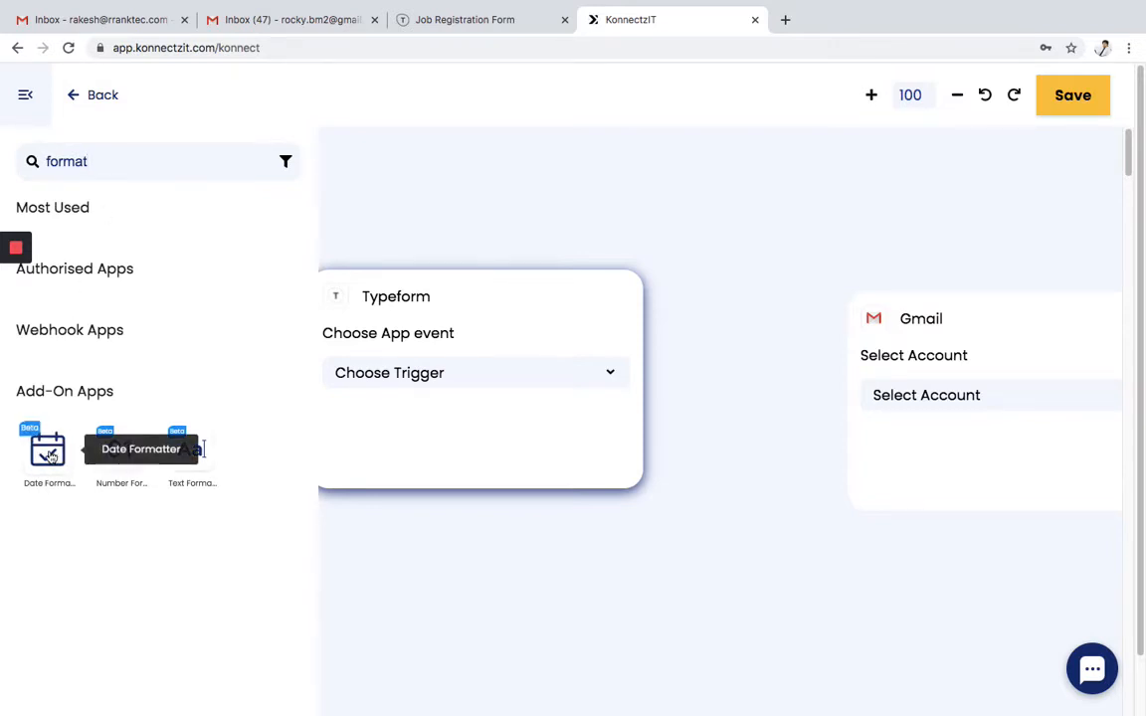
drag(50, 456, 719, 379)
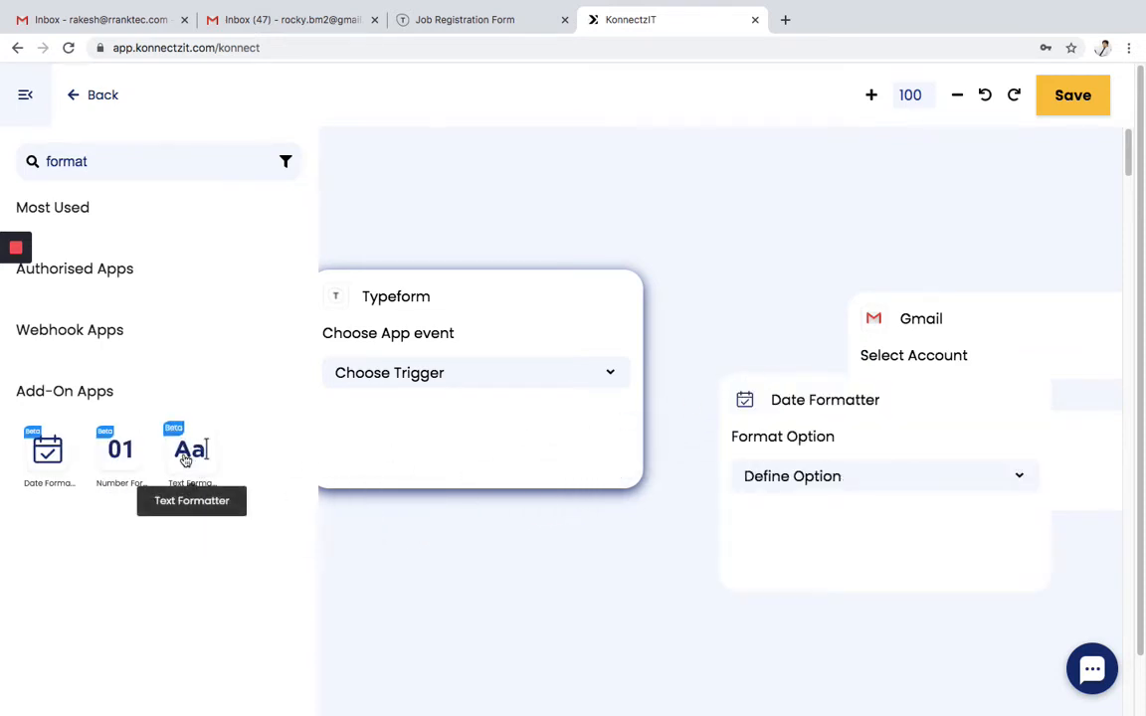
drag(185, 460, 739, 604)
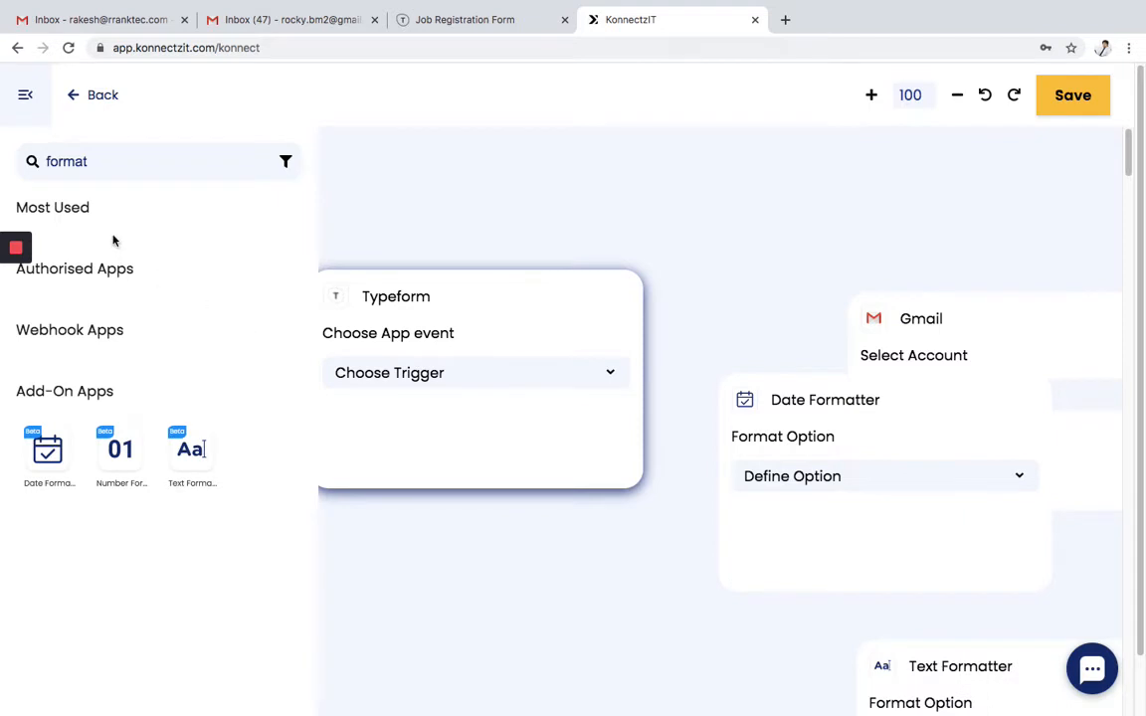
- Hide the app list and arrange Typeform, Date Formatter and Gmail in a row, Text Formatter below
click(30, 97)
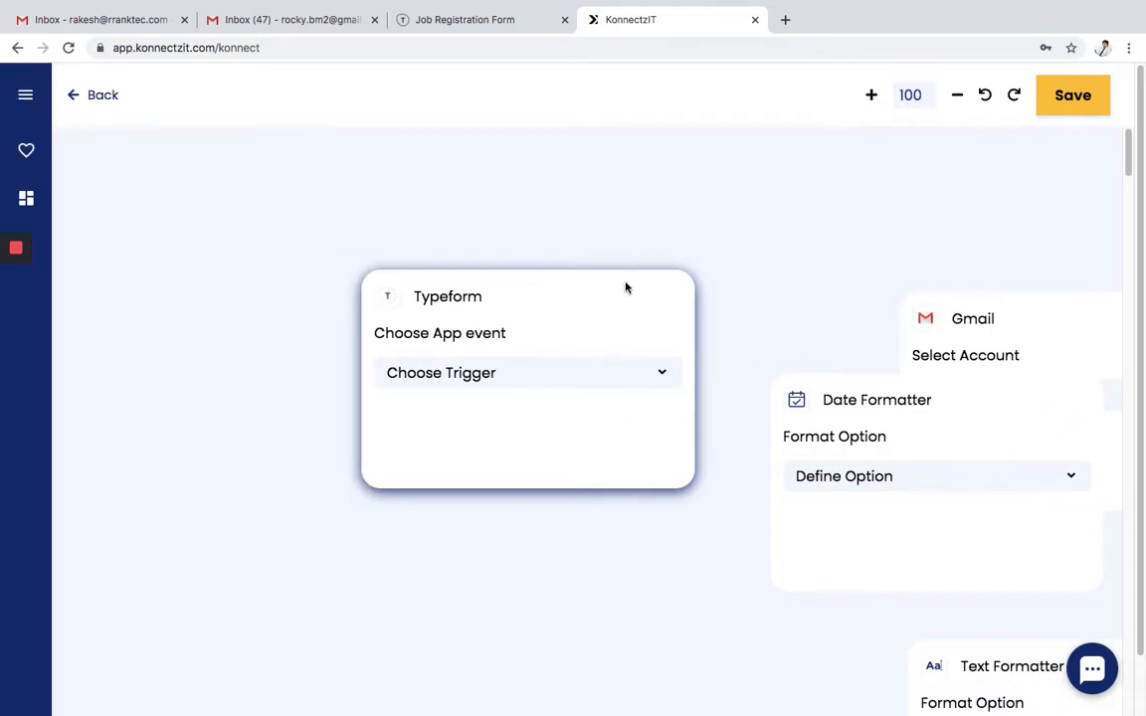
drag(626, 287, 371, 243)
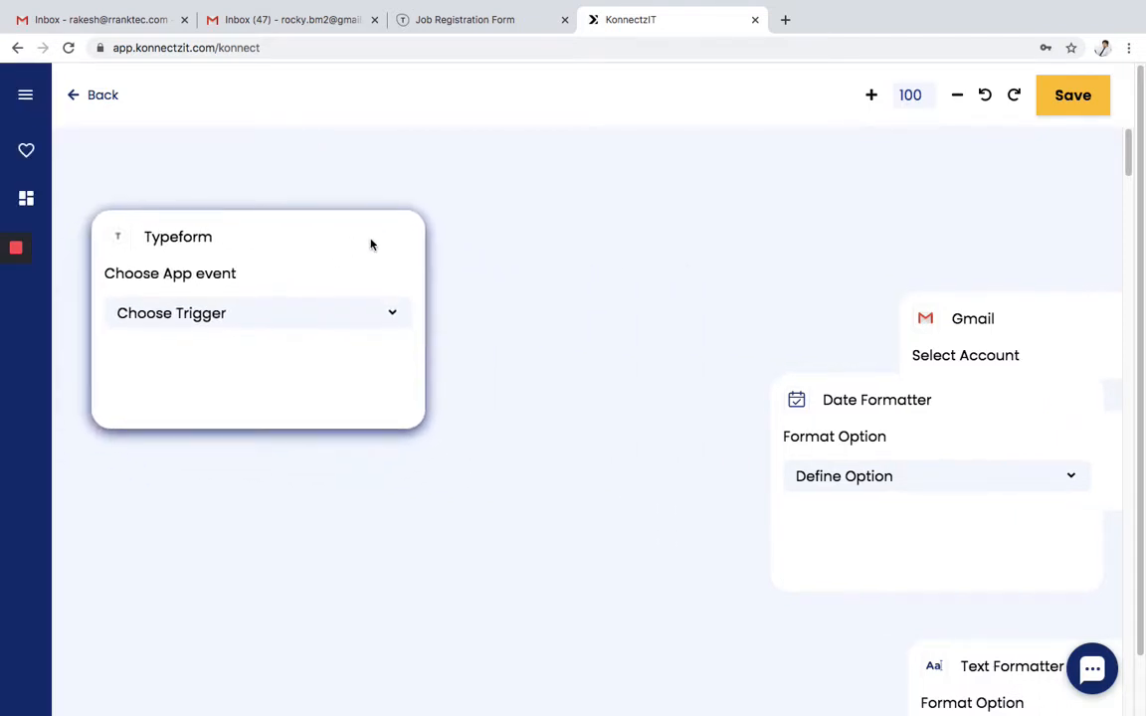
drag(980, 419, 686, 235)
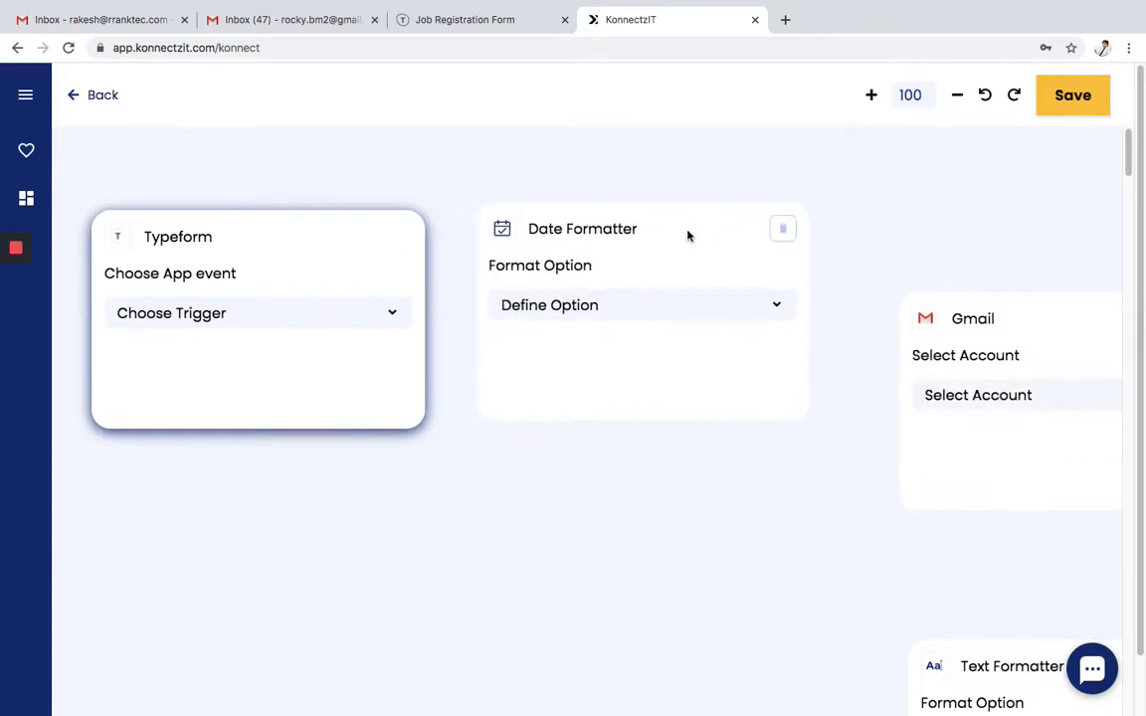
drag(973, 318, 952, 224)
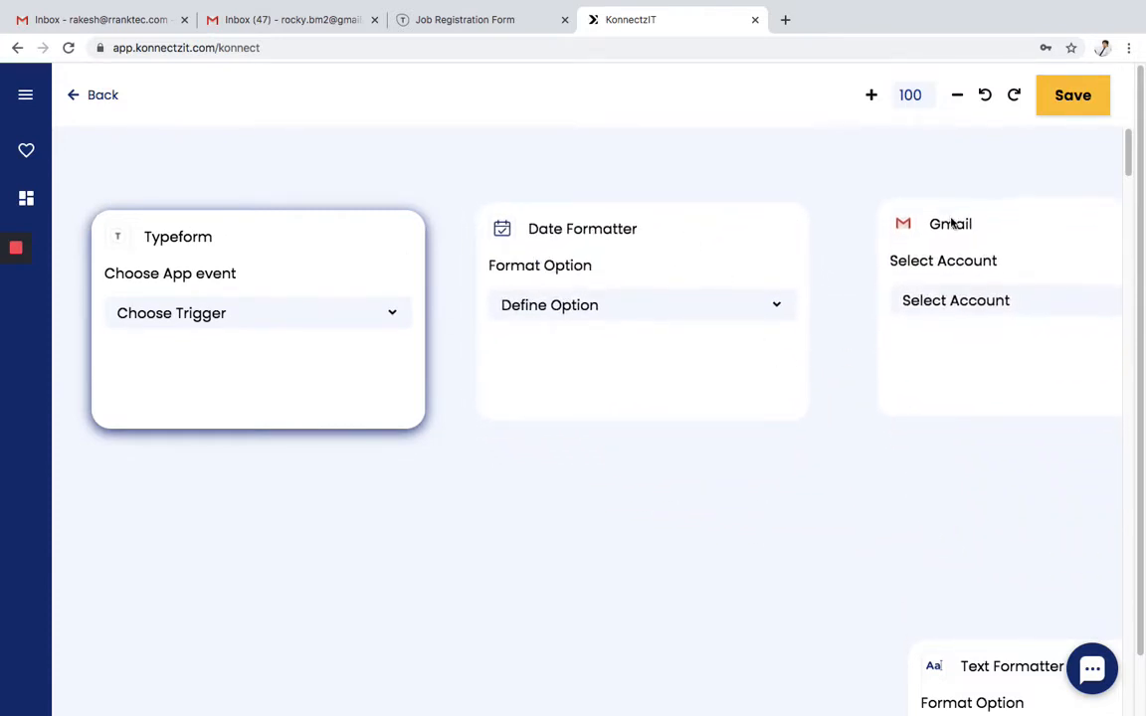
drag(988, 642, 581, 583)
- Set Typeform to trigger on New Entry from Job Registration Form in My workspace
click(205, 314)
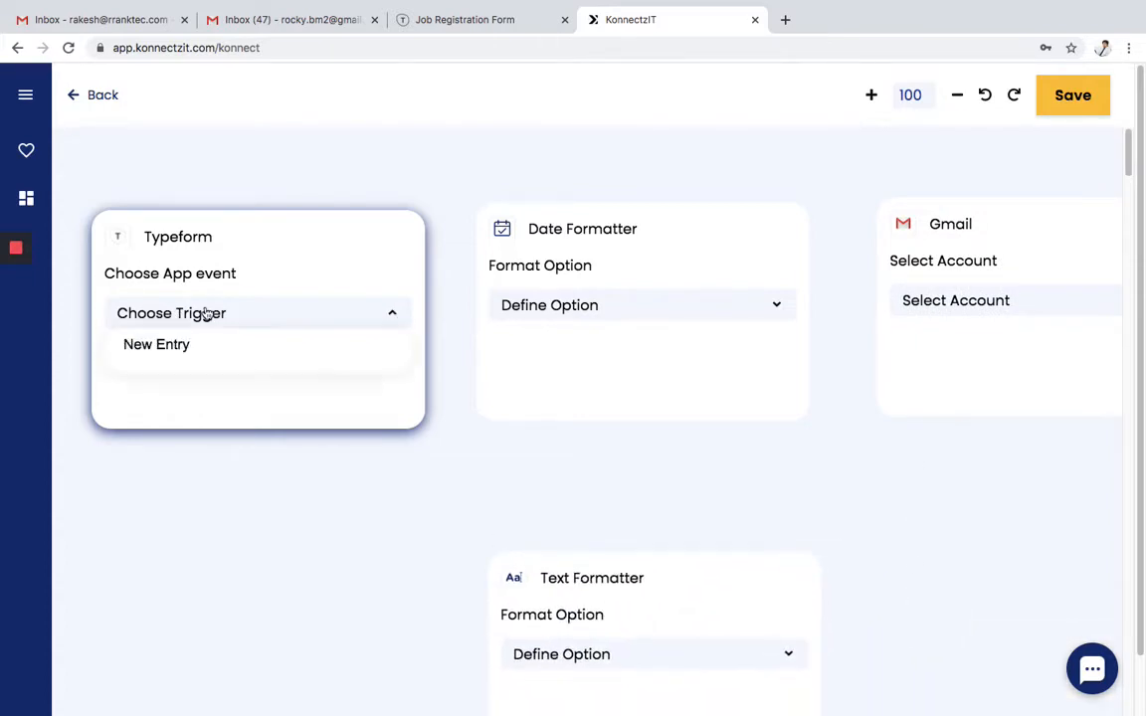
click(191, 346)
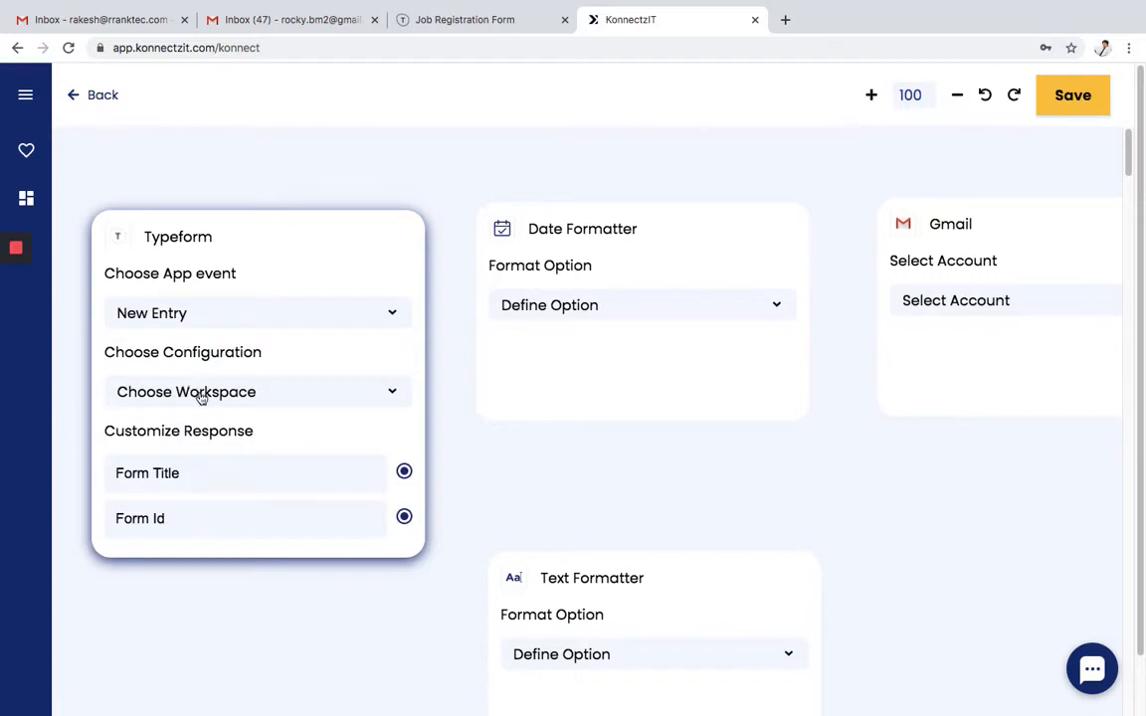
click(201, 394)
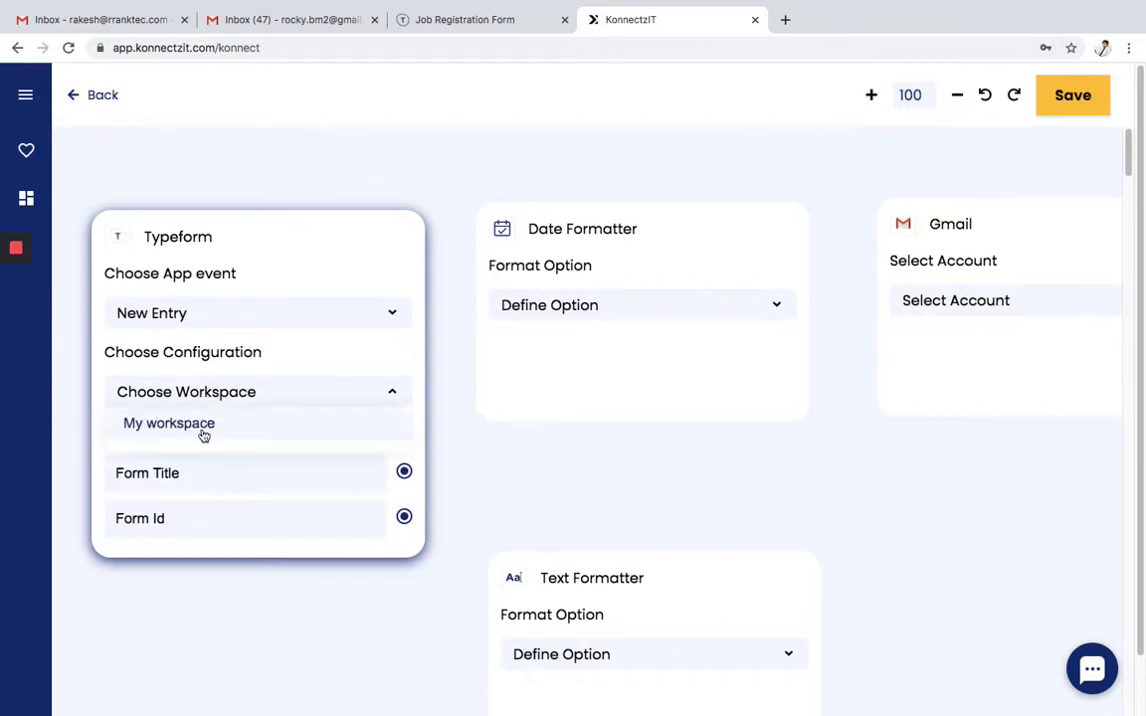
click(203, 428)
click(202, 436)
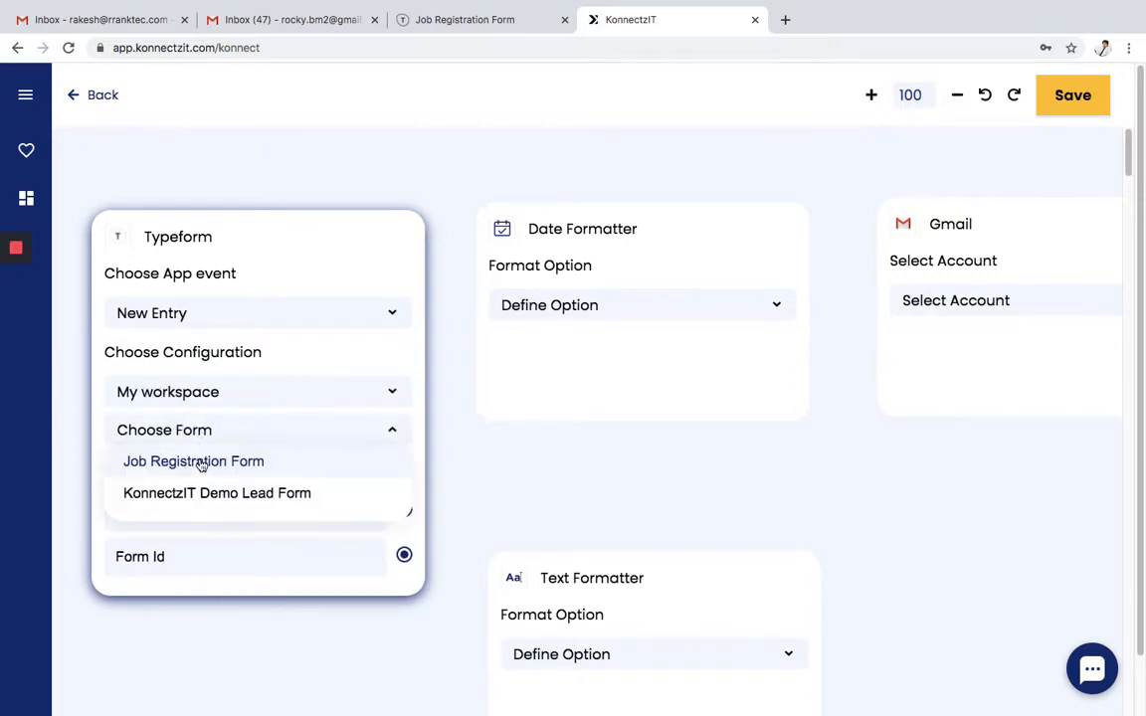
click(202, 464)
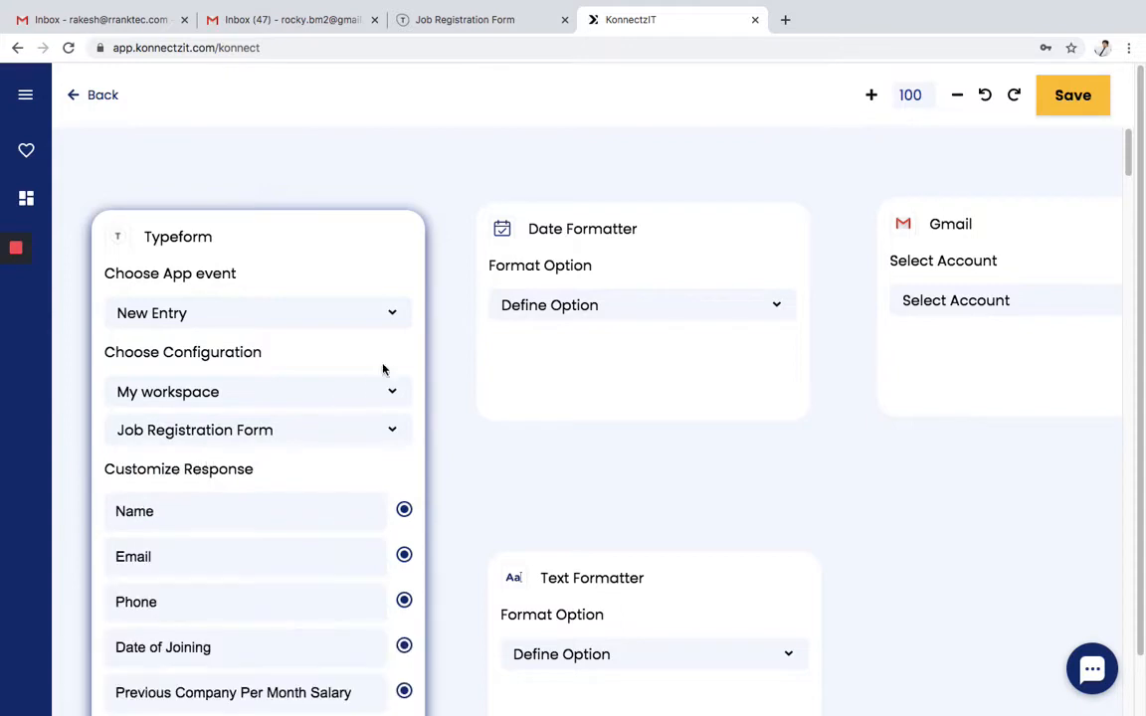
- Nudge the Typeform and Date Formatter cards upward and view the Date Formatter's options
drag(362, 255, 354, 212)
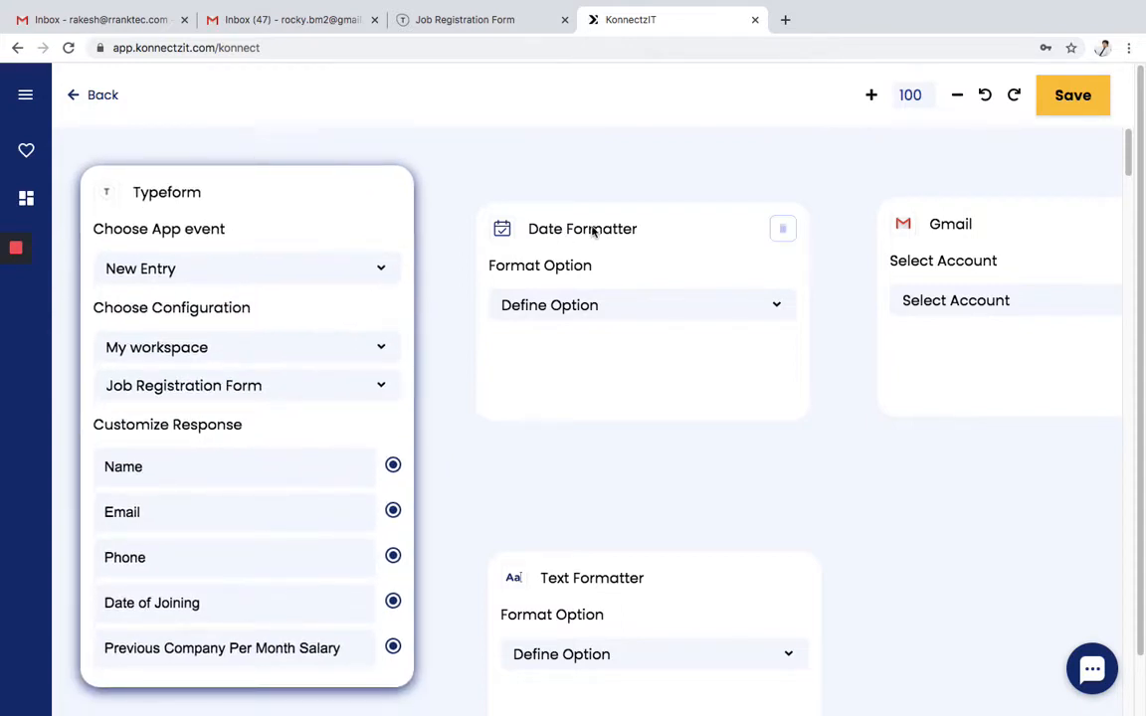
drag(628, 215, 627, 203)
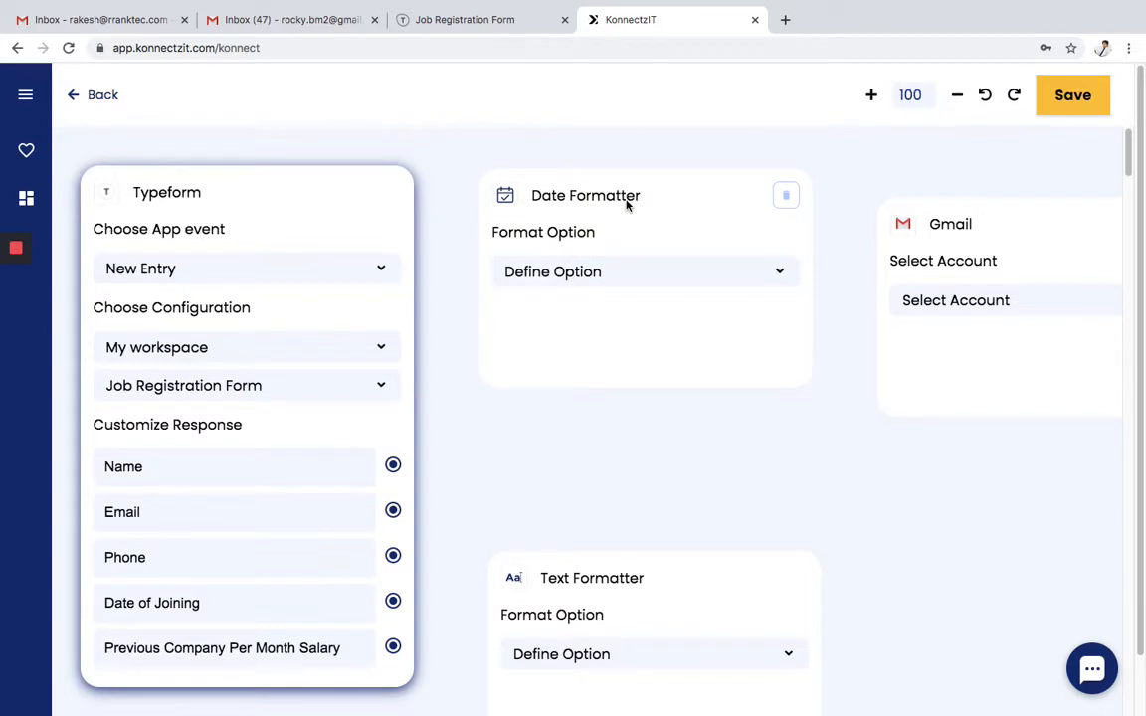
click(621, 277)
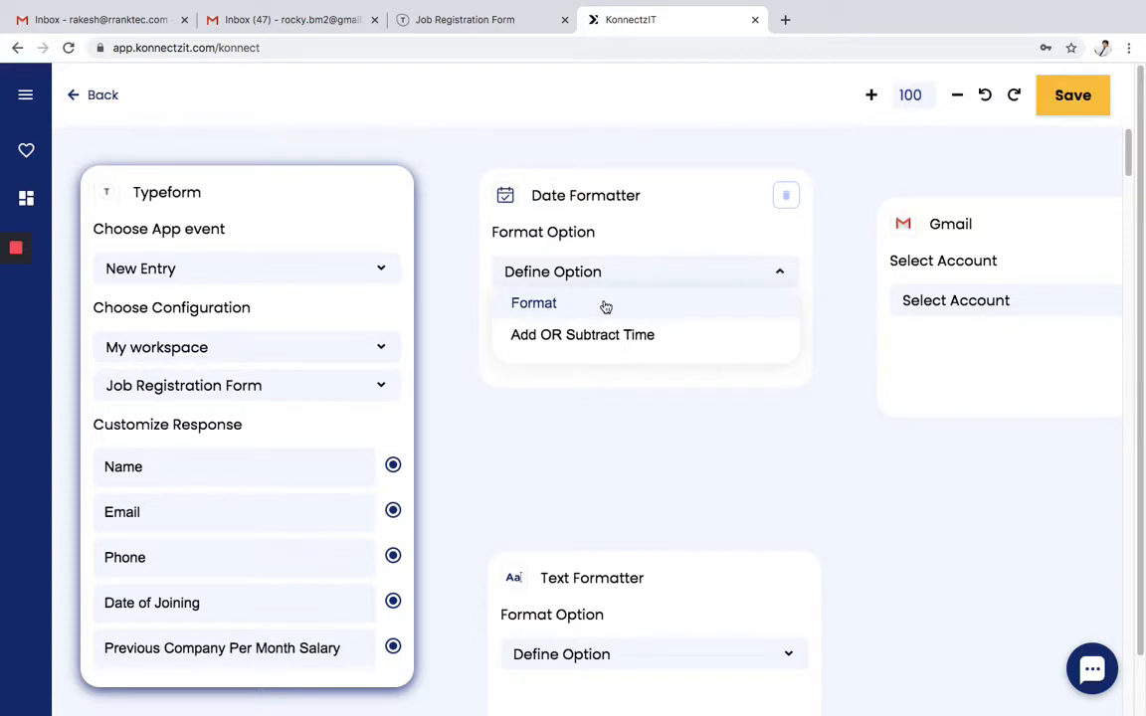
- Try the Date Formatter's Add OR Subtract Time and Format options, reviewing the date formats
click(607, 310)
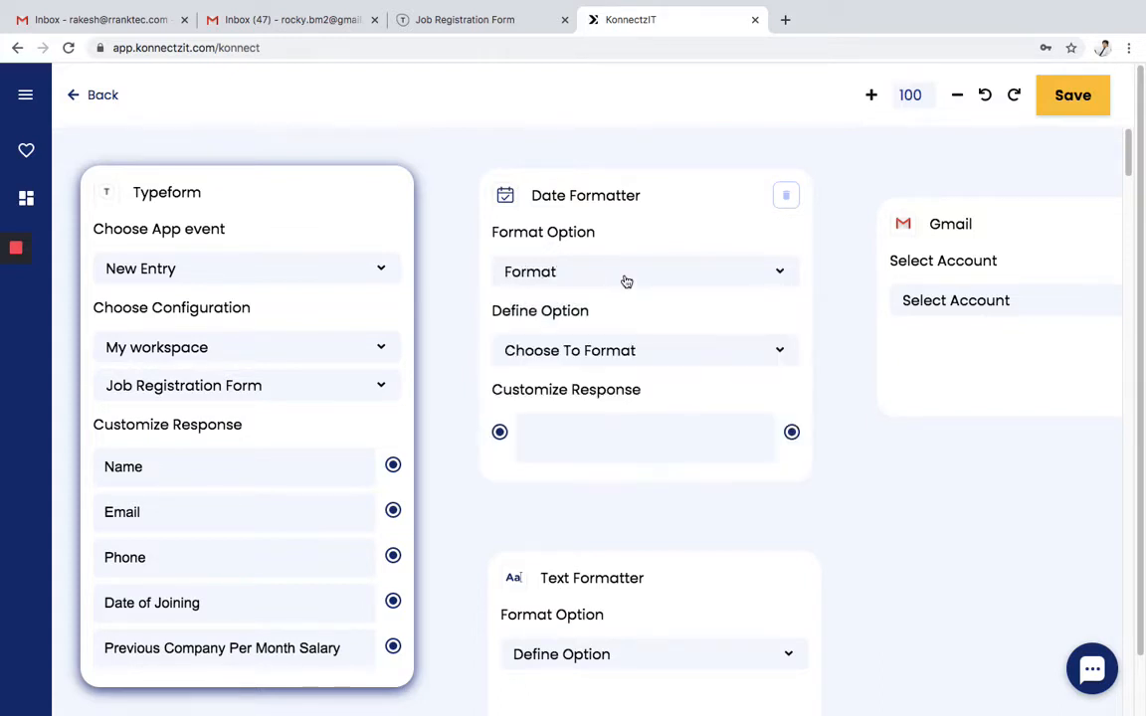
click(624, 279)
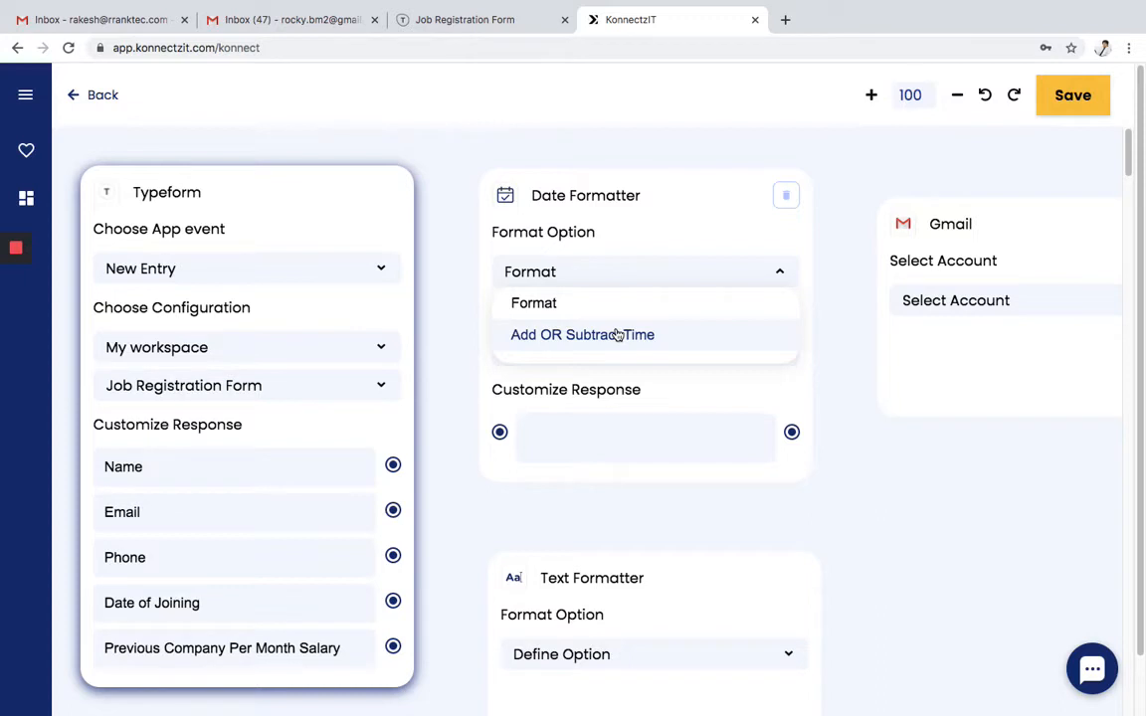
click(617, 335)
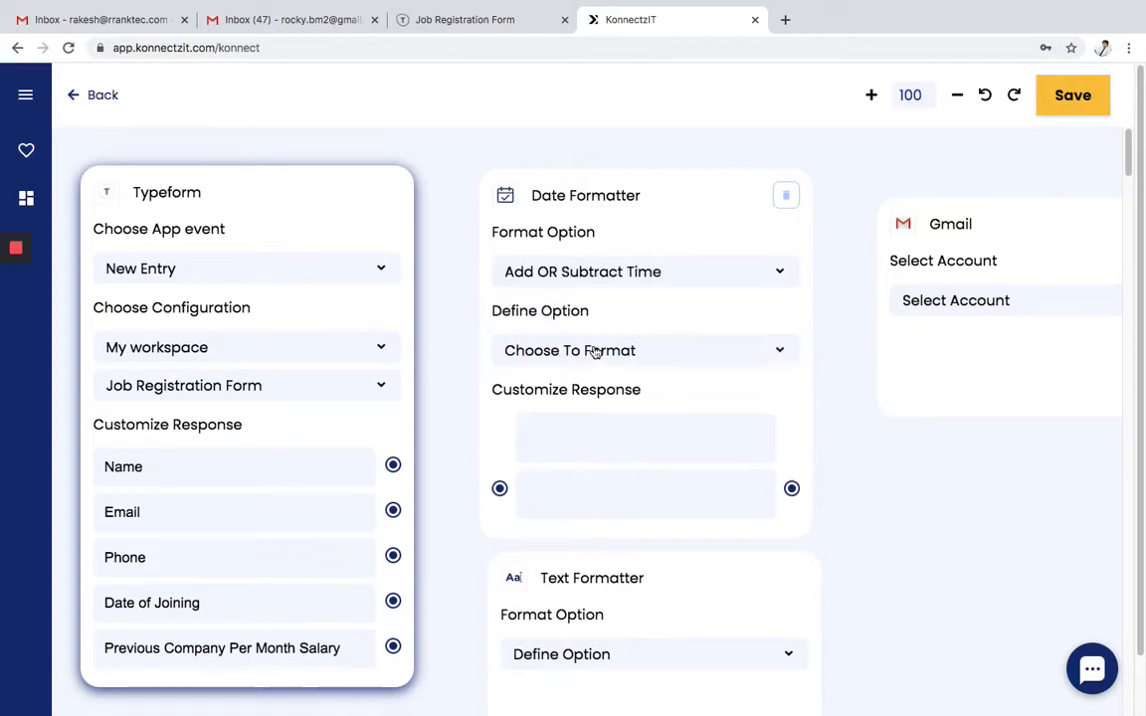
click(593, 351)
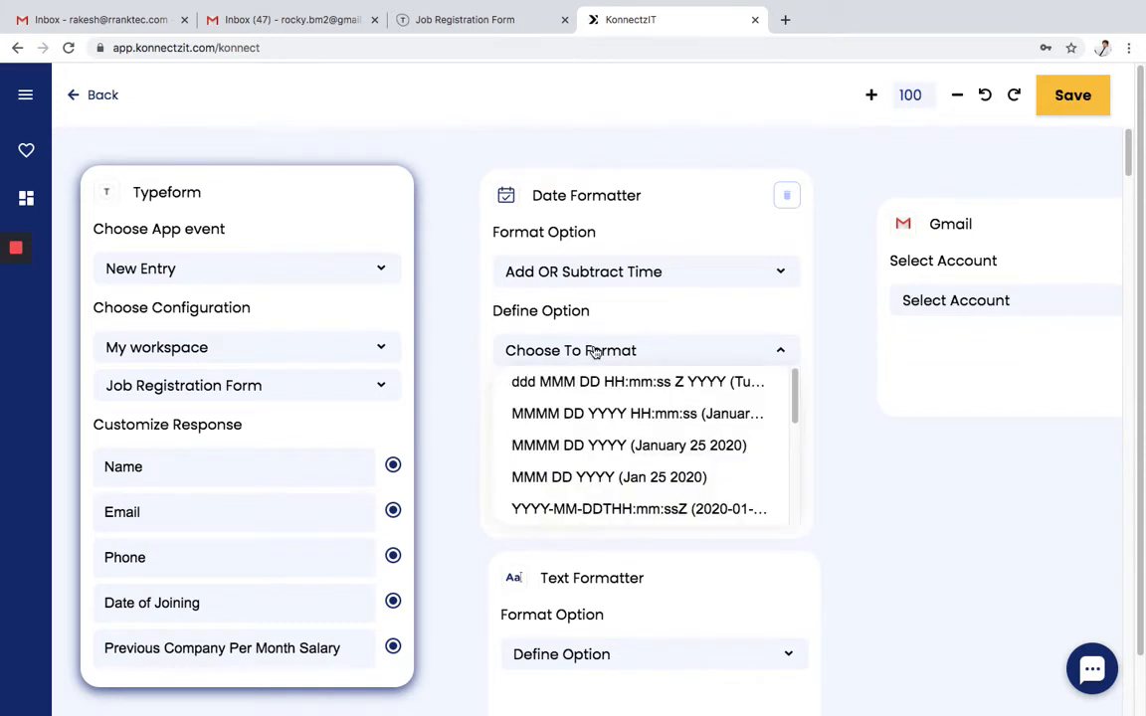
click(617, 272)
click(592, 300)
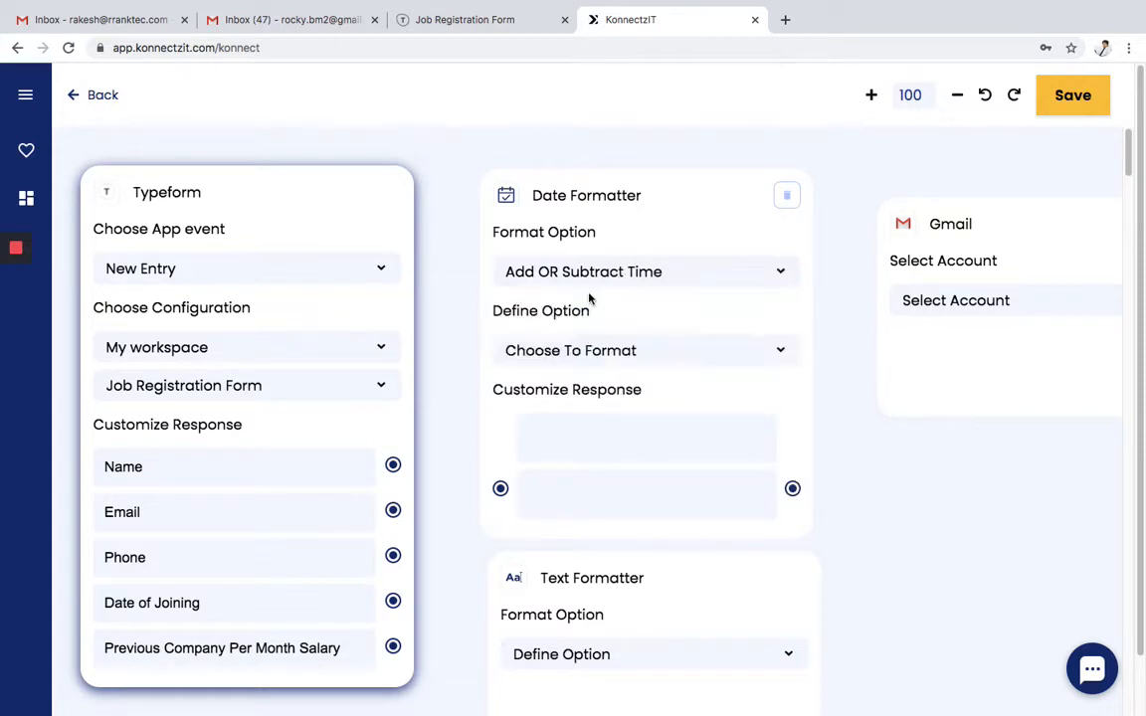
click(613, 353)
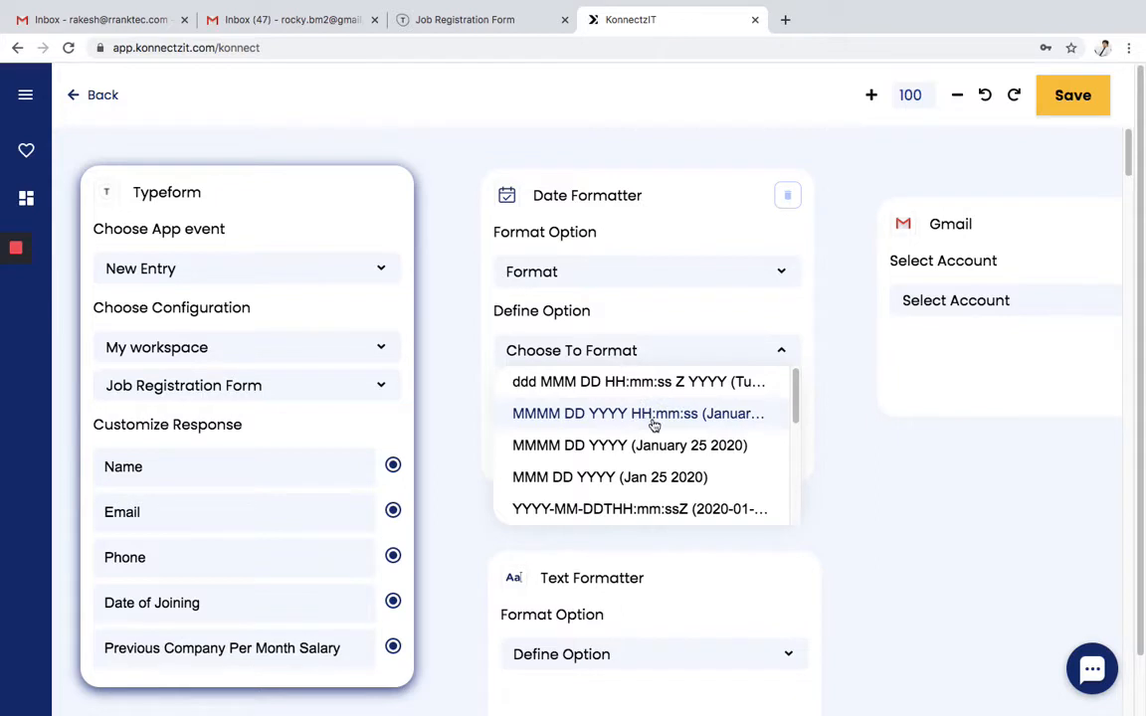
- Scroll through the date formats, then settle on the Add OR Subtract Time option
scroll(653, 425, down, 1)
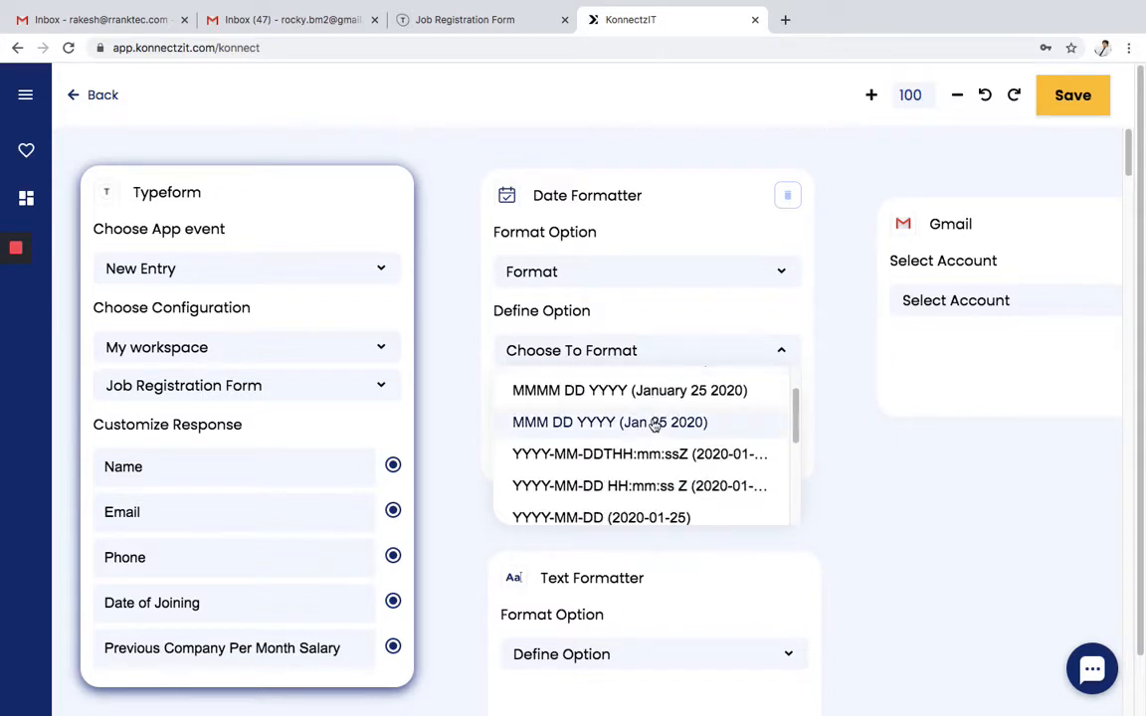
scroll(653, 425, down, 4)
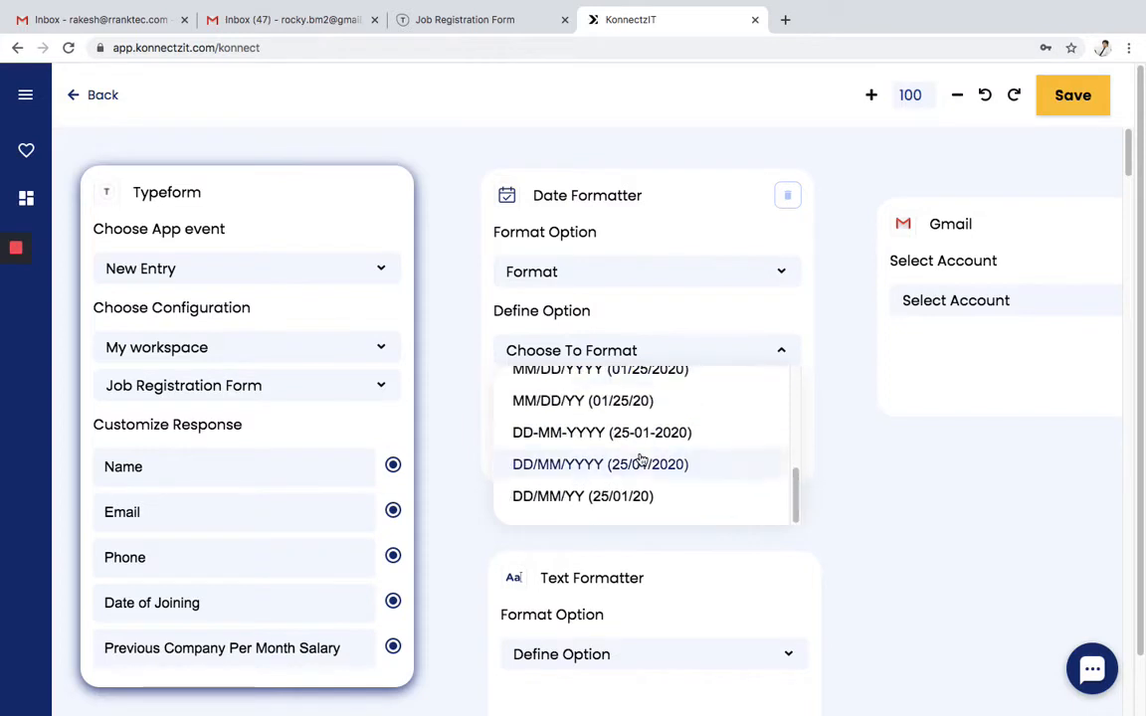
scroll(641, 461, down, 1)
scroll(658, 407, up, 5)
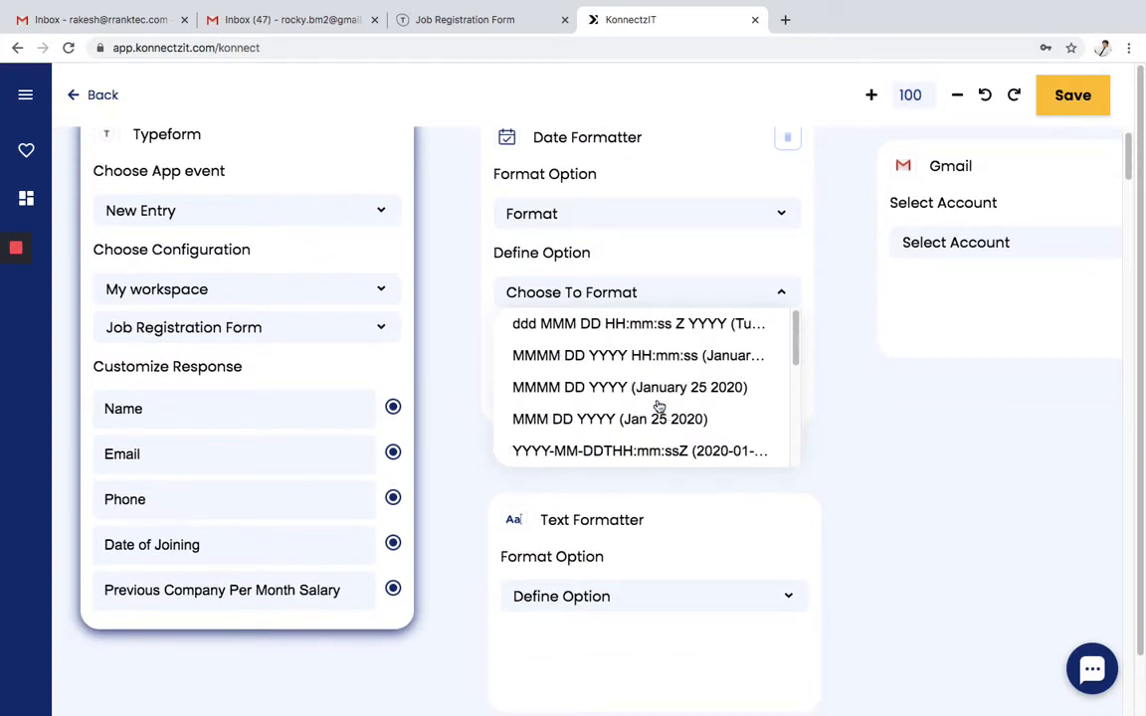
click(613, 218)
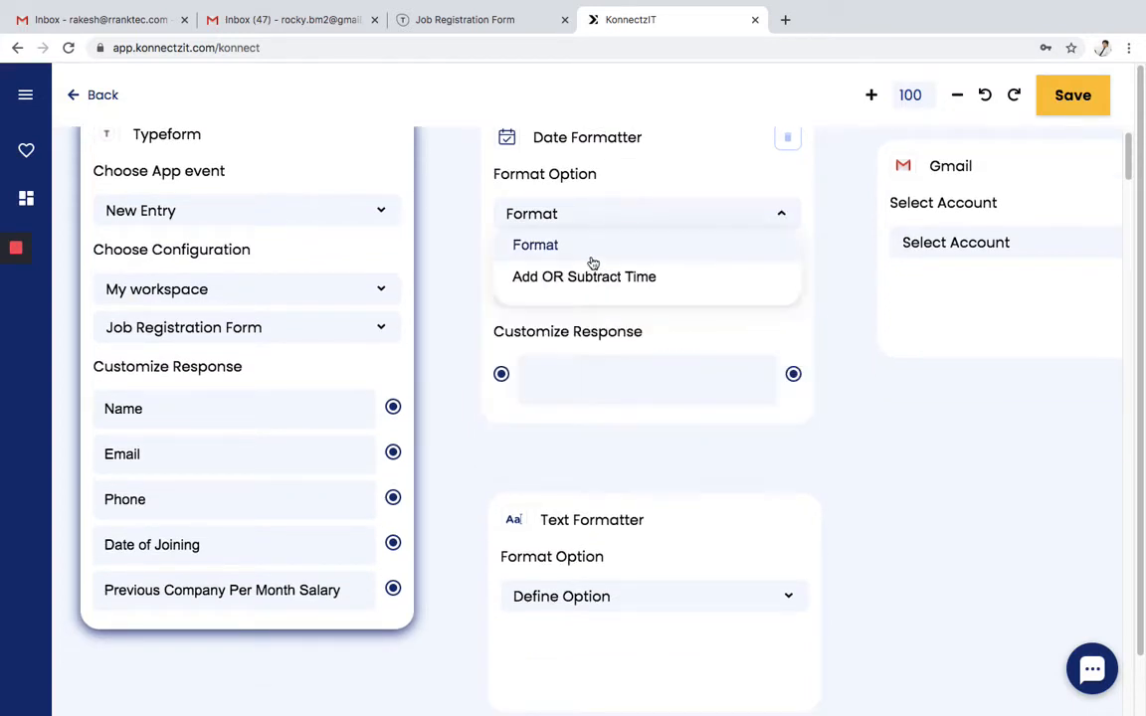
click(595, 276)
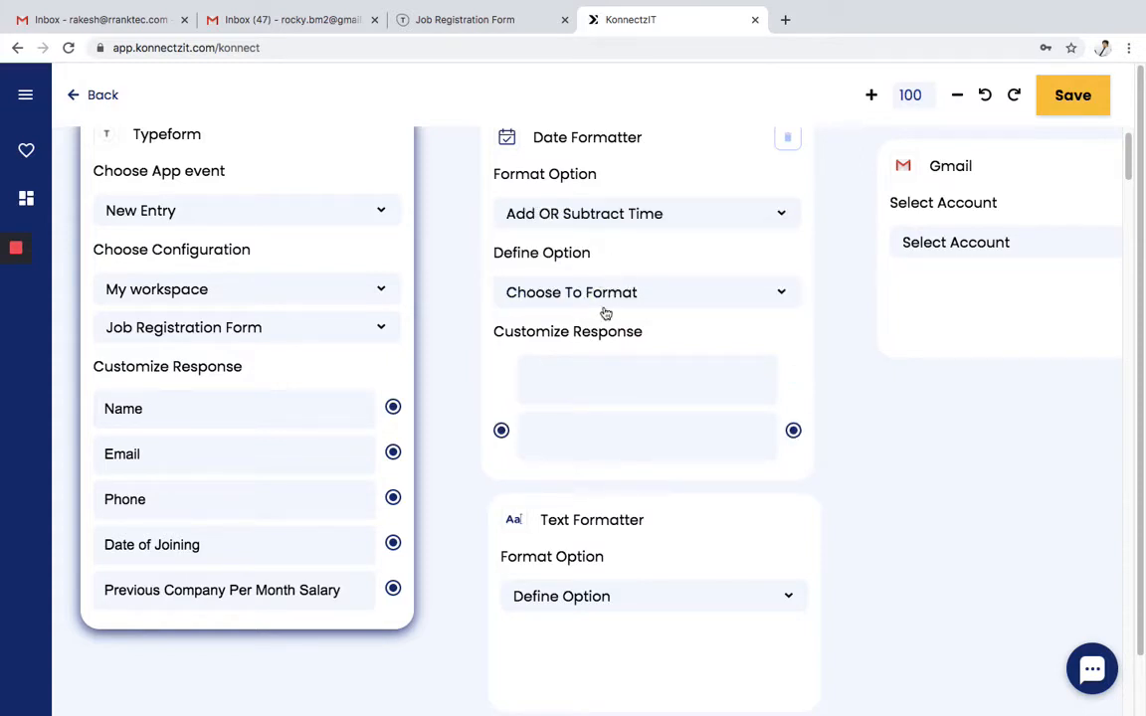
click(619, 299)
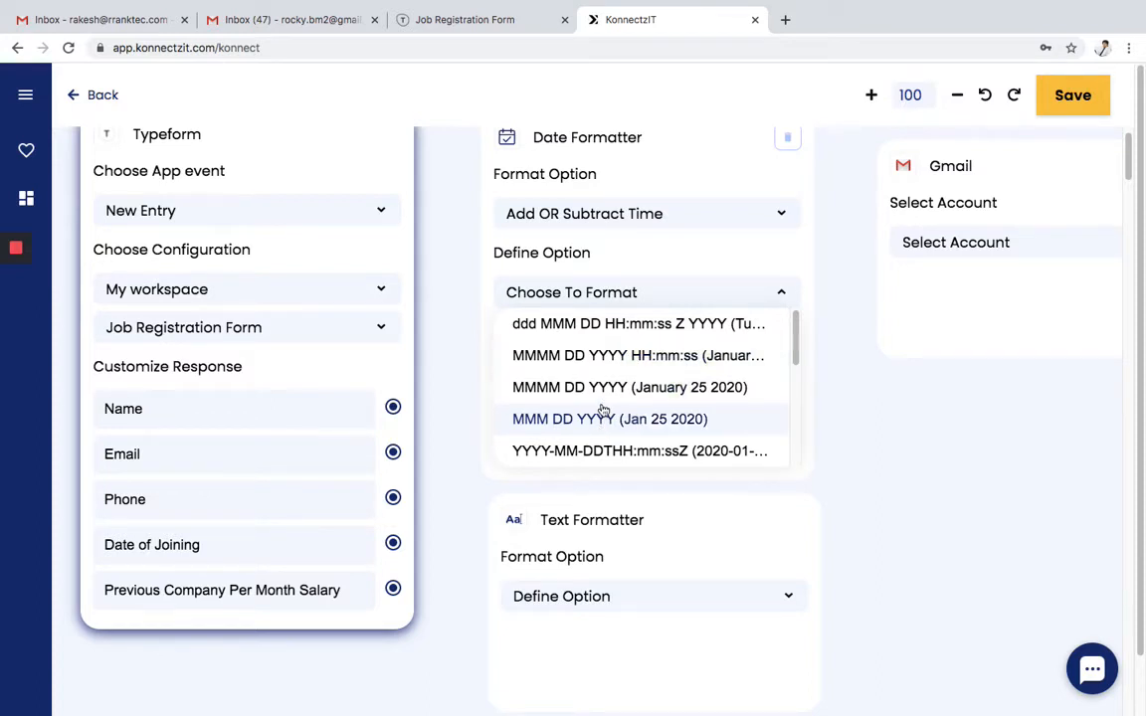
- Set the Date Formatter output to YYYY-MM-DD and its expression to +2days
scroll(604, 408, down, 1)
scroll(604, 406, down, 3)
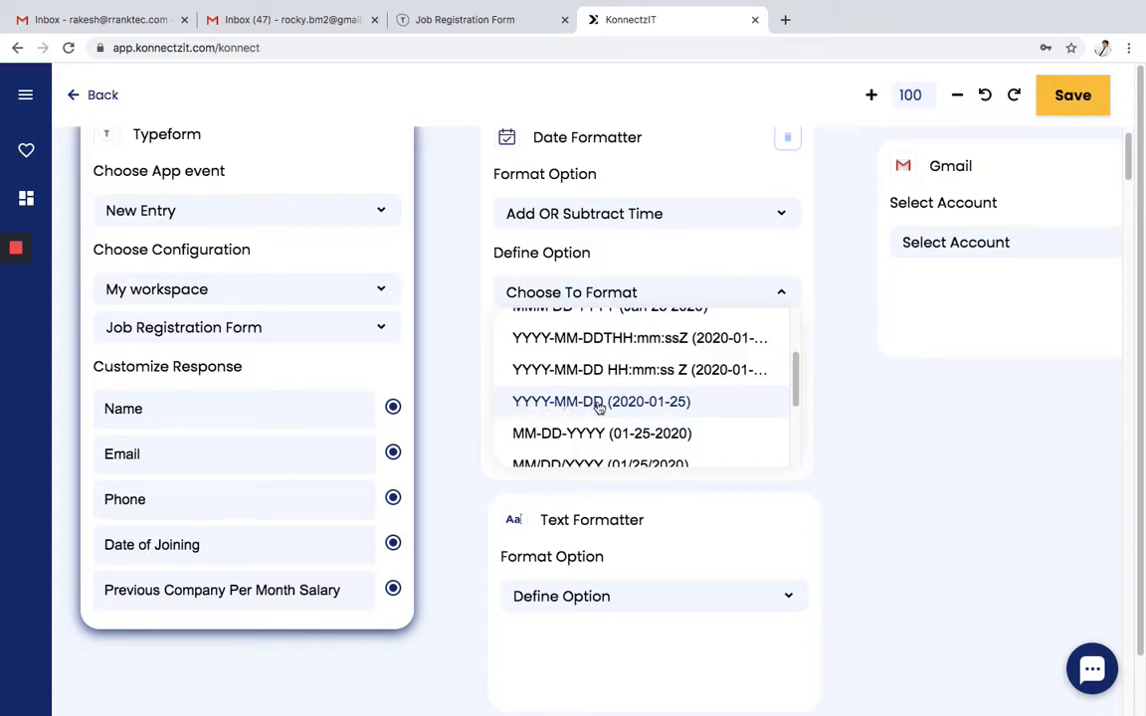
click(673, 401)
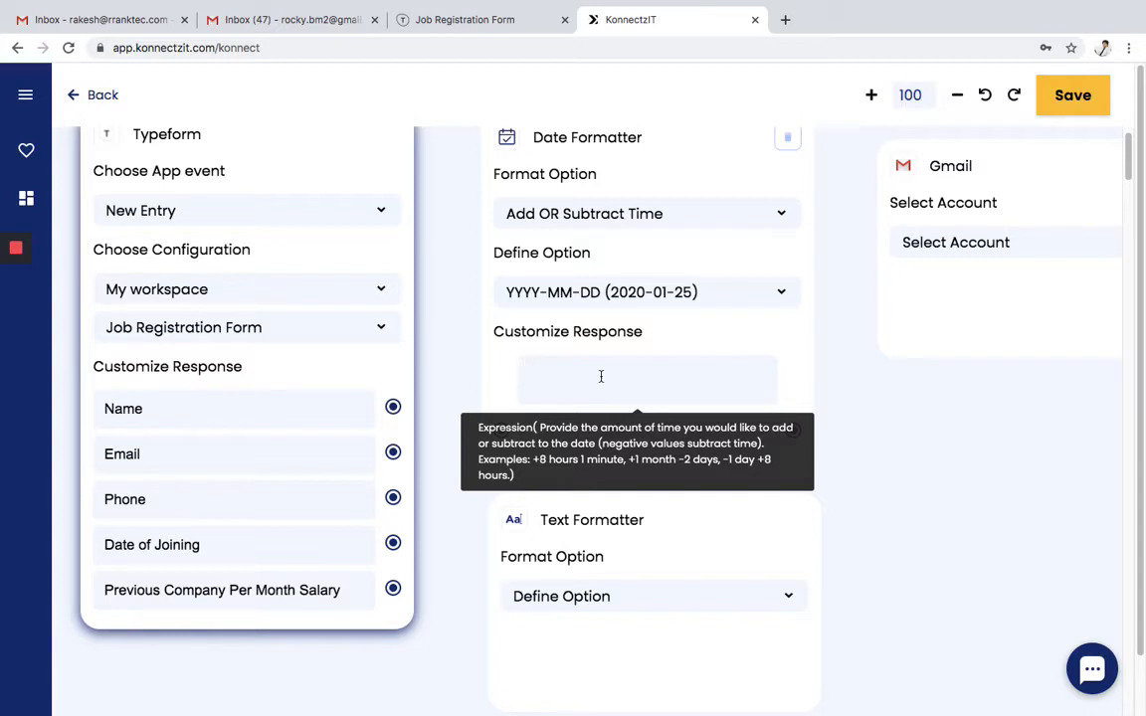
text(+2days)
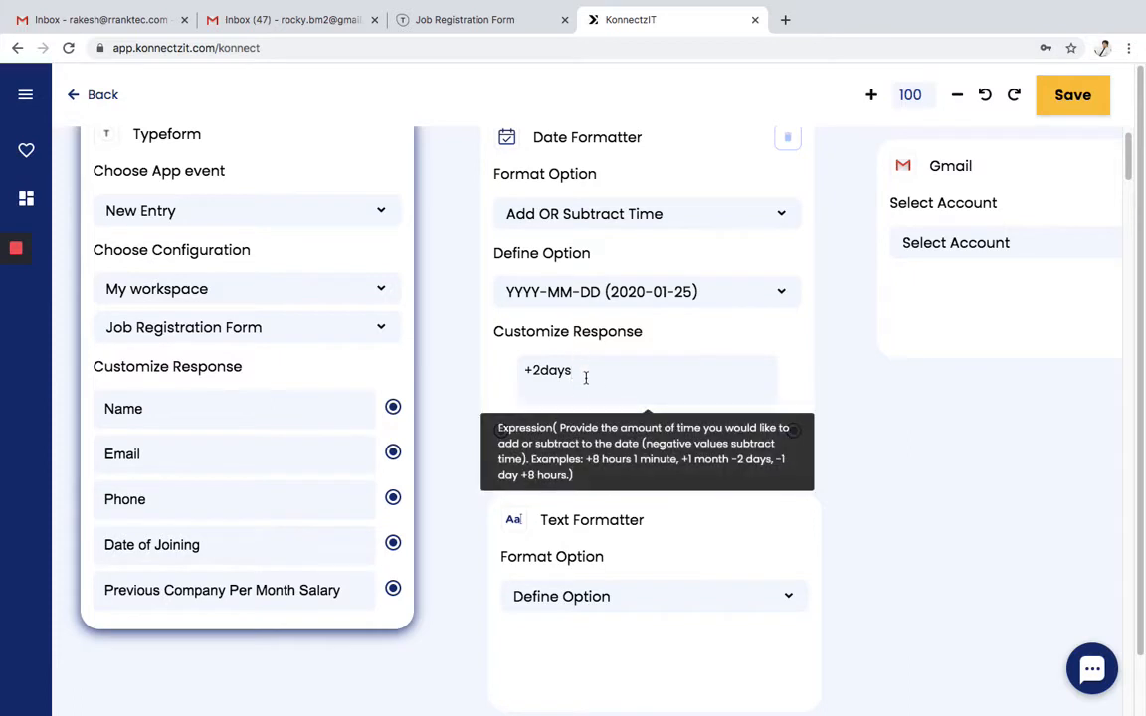
- Feed Typeform's Date of Joining answer into the Date Formatter's date input
click(578, 435)
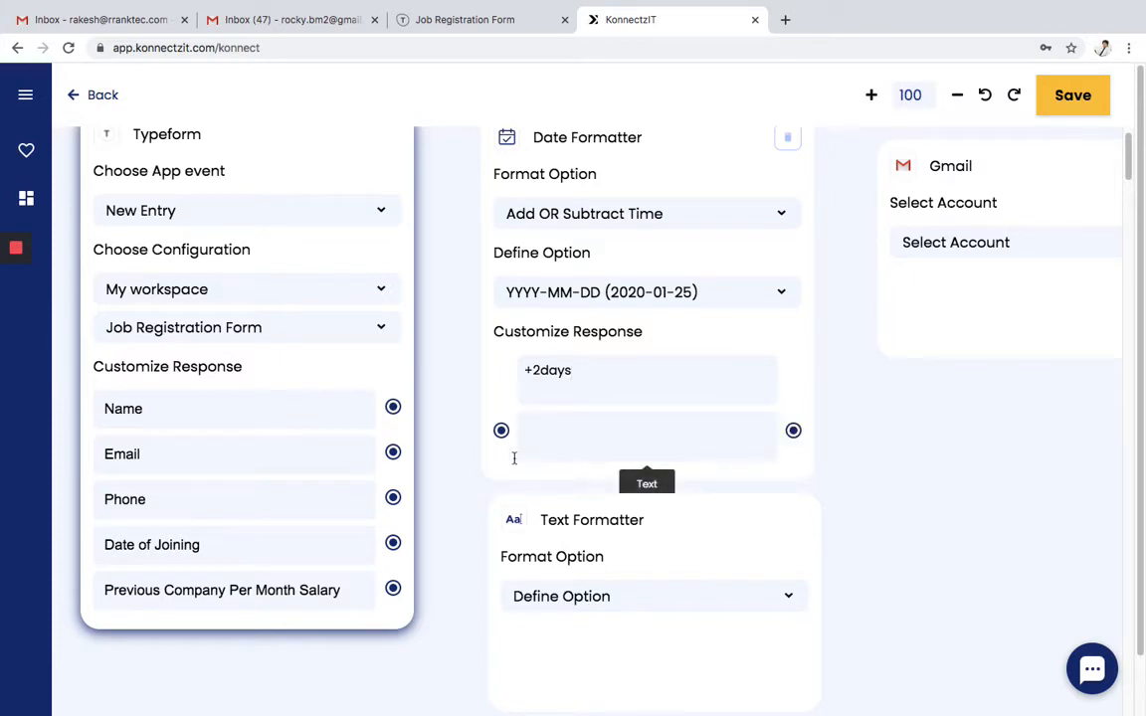
drag(393, 542, 501, 431)
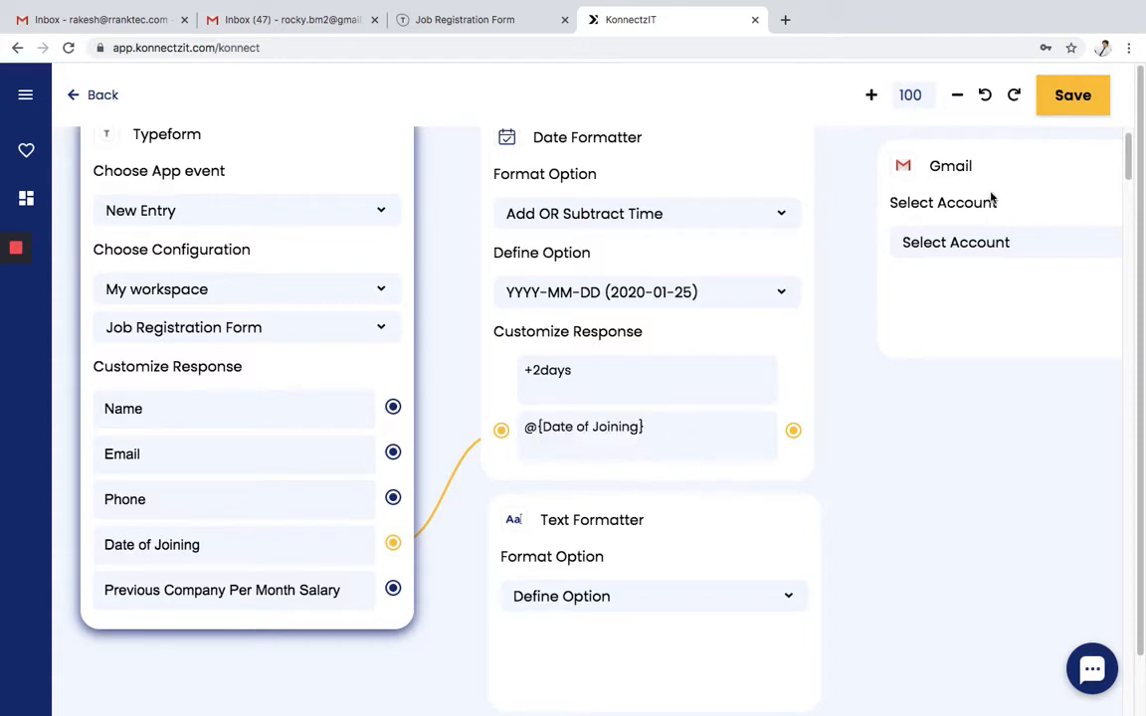
scroll(880, 462, up, 2)
scroll(880, 463, down, 3)
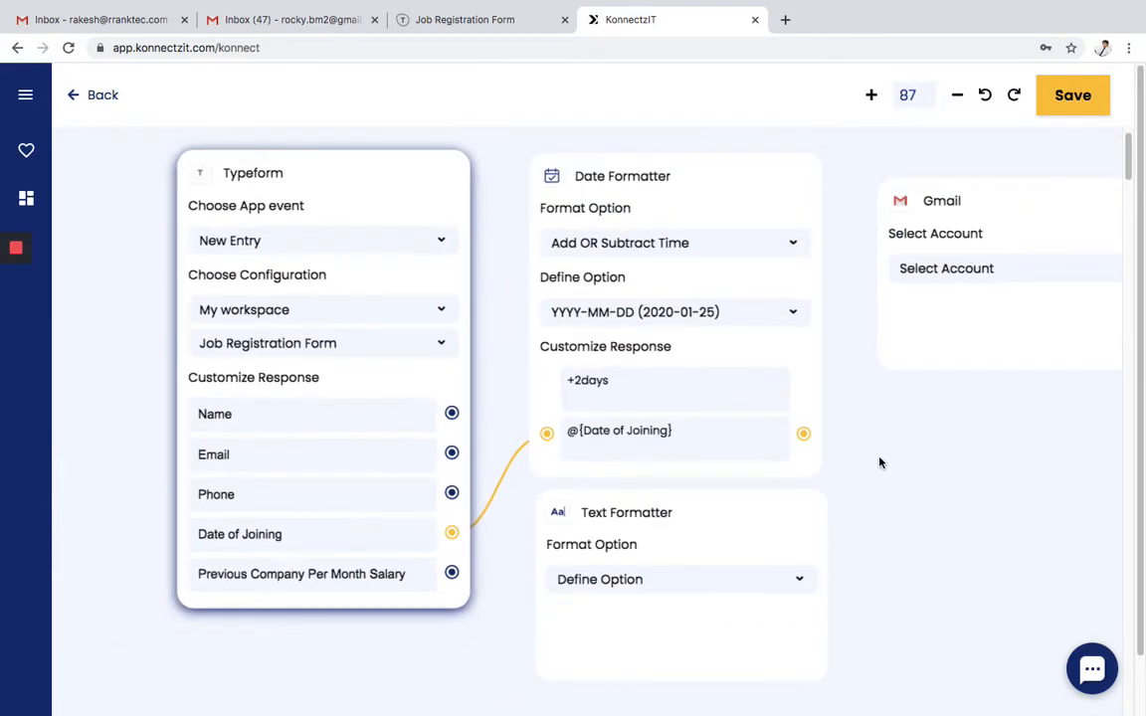
scroll(880, 462, down, 1)
drag(934, 499, 845, 504)
- Choose the sending Gmail account and the Send Email action
click(920, 298)
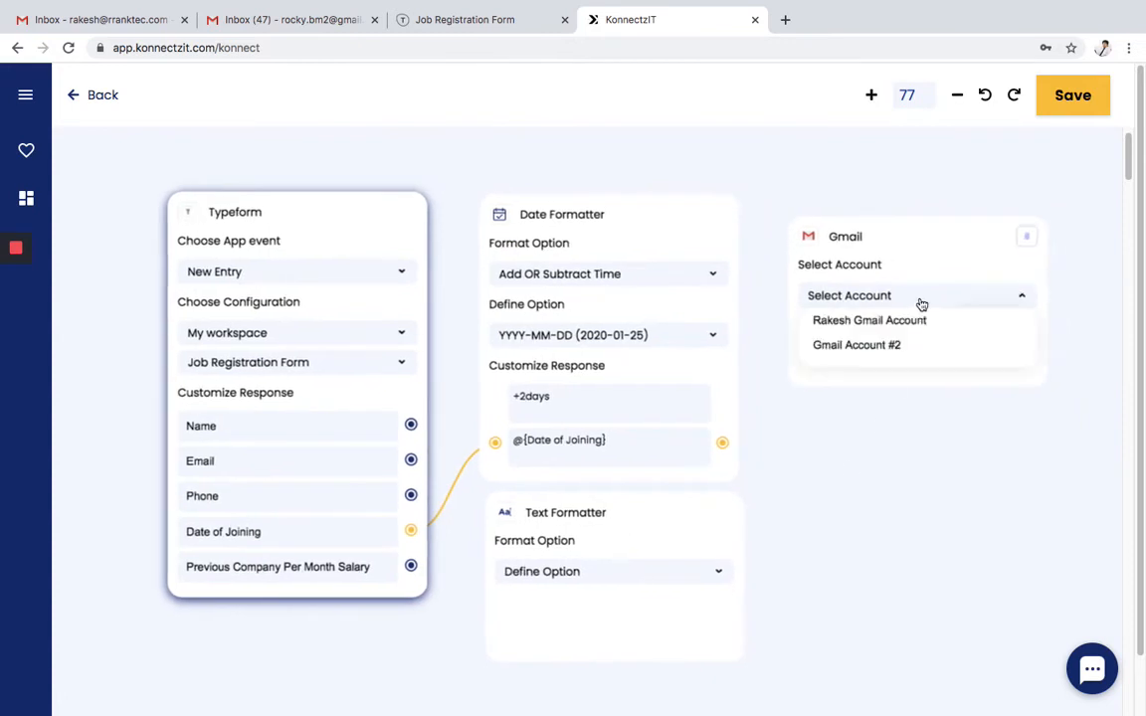
click(910, 358)
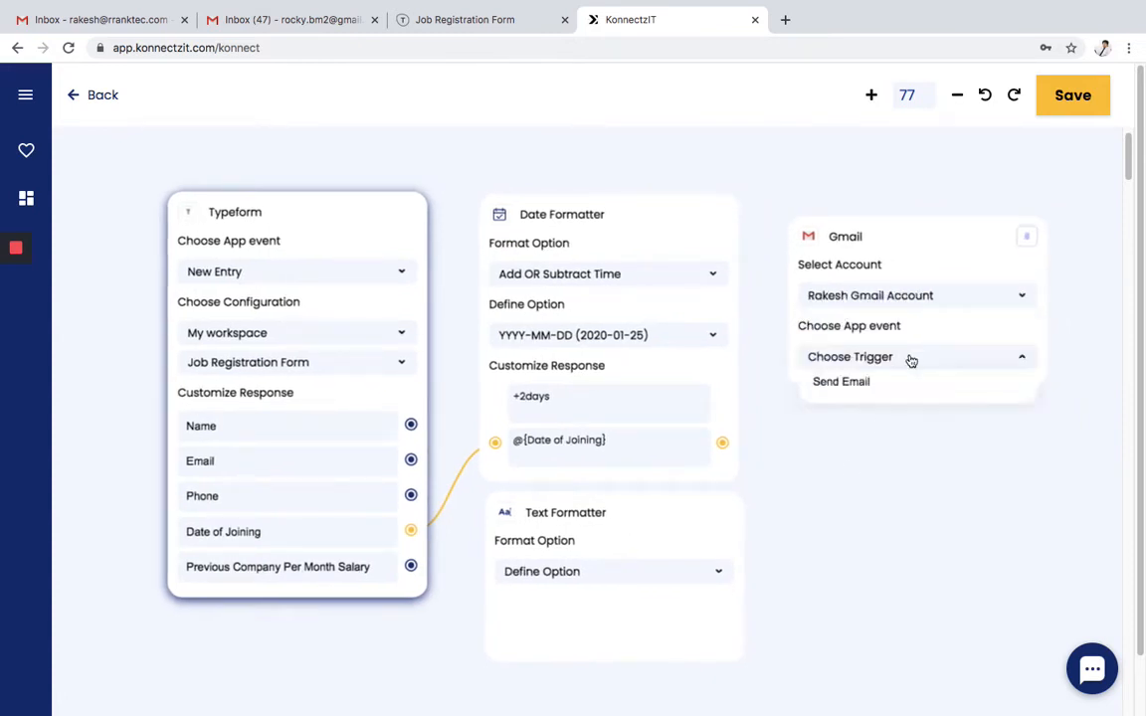
click(895, 384)
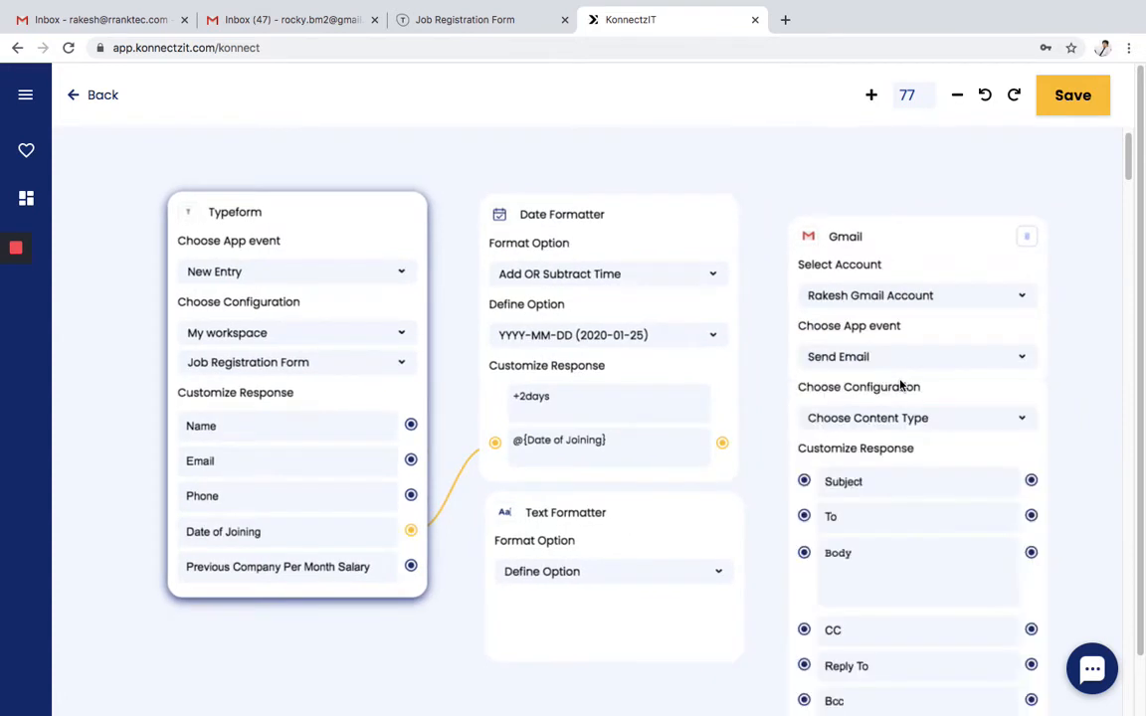
- Map the shifted date to the email Subject and Typeform's Email to the To field
drag(926, 242, 951, 165)
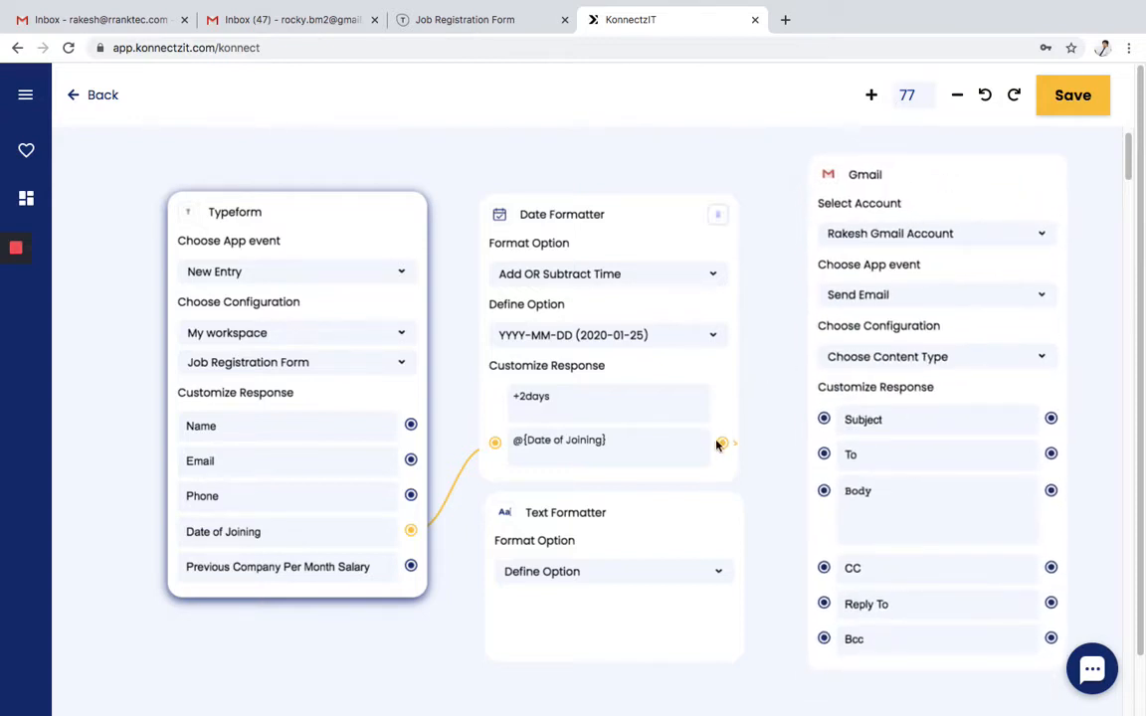
drag(723, 443, 823, 420)
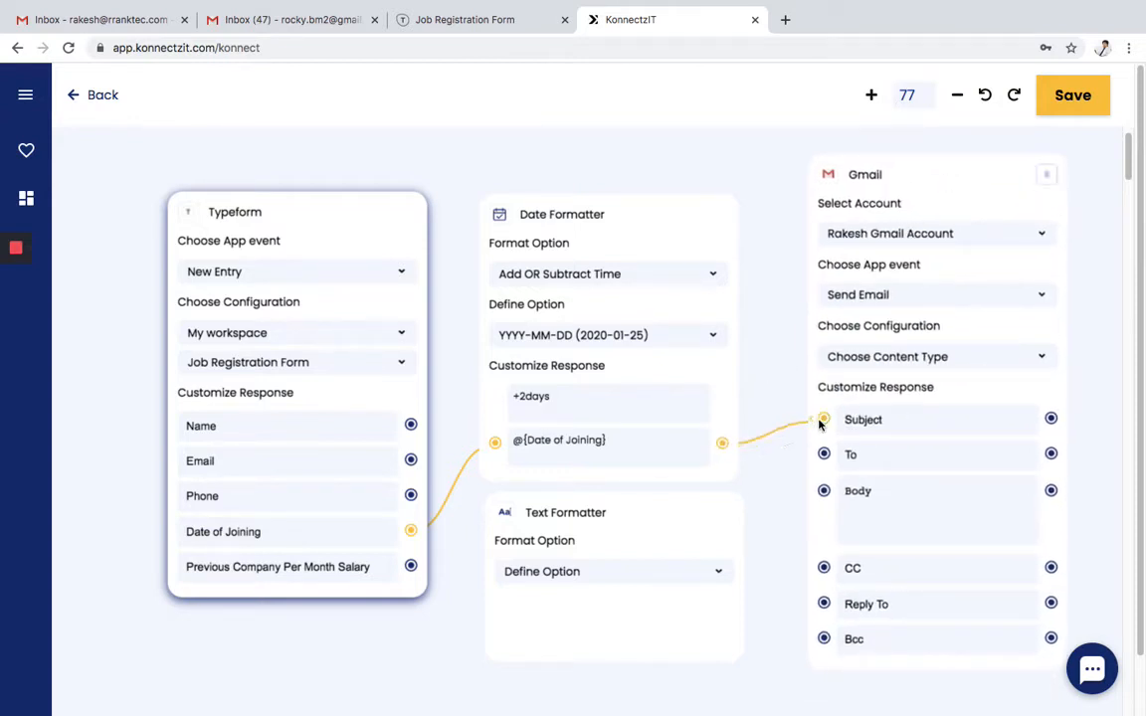
drag(411, 459, 822, 454)
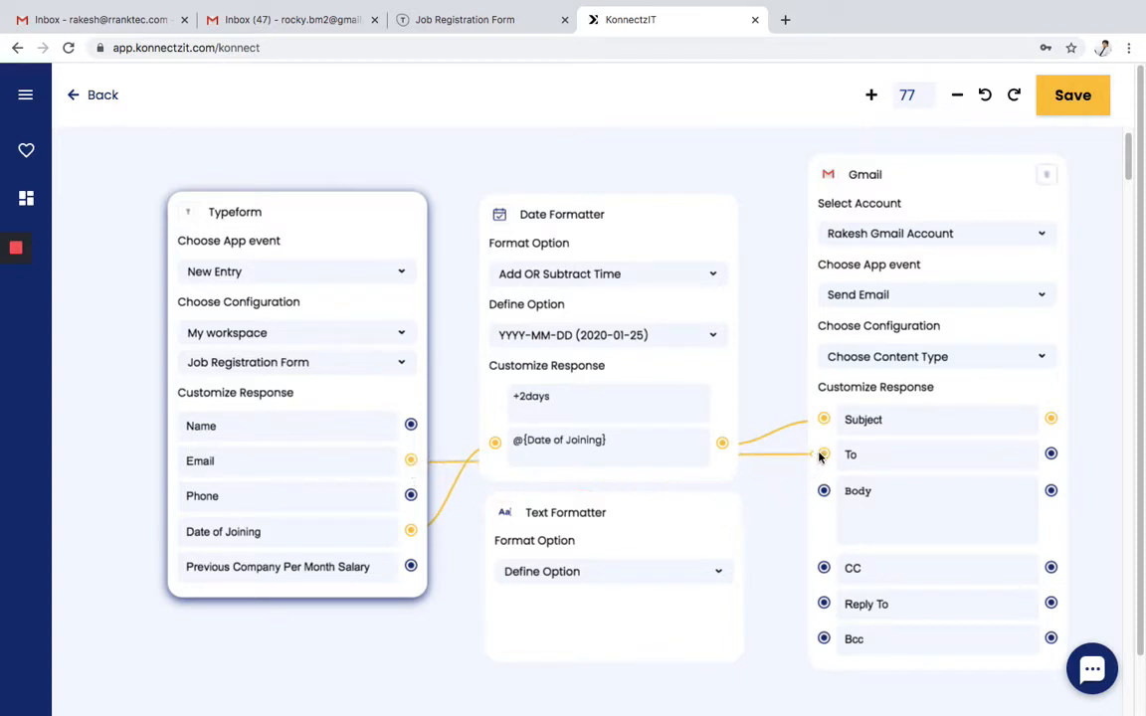
drag(783, 529, 768, 468)
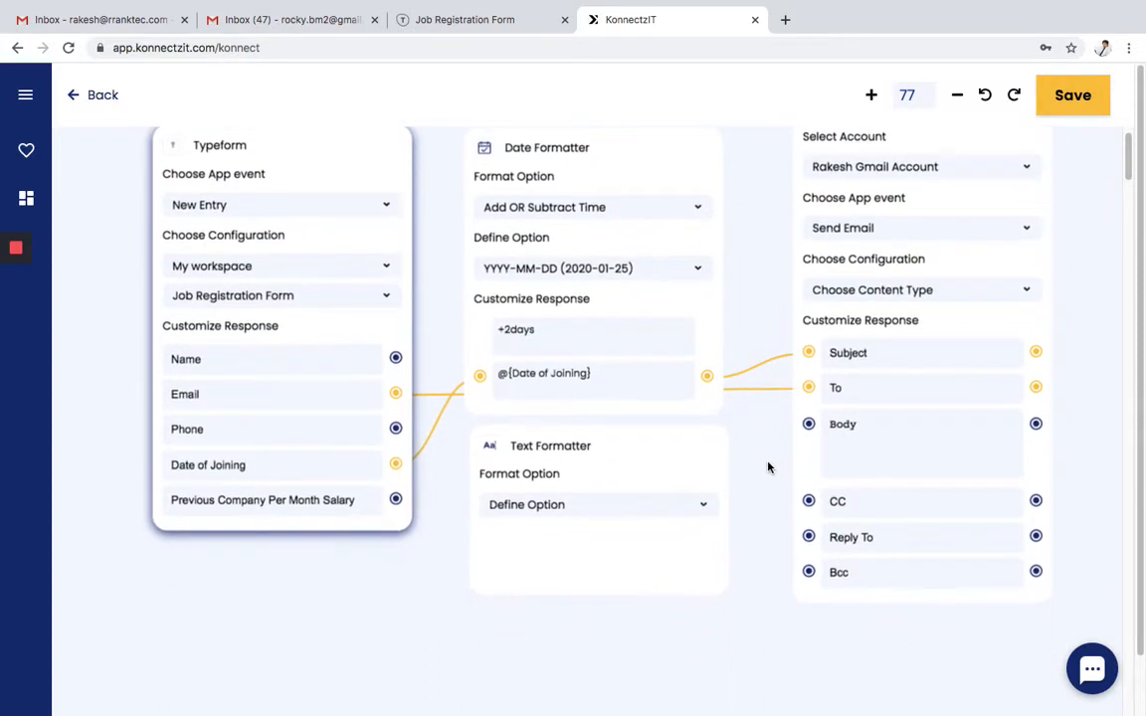
- Set Text Formatter to Merge Text and link Name, Phone, Previous Company Per Month Salary, Date of Joining
click(685, 507)
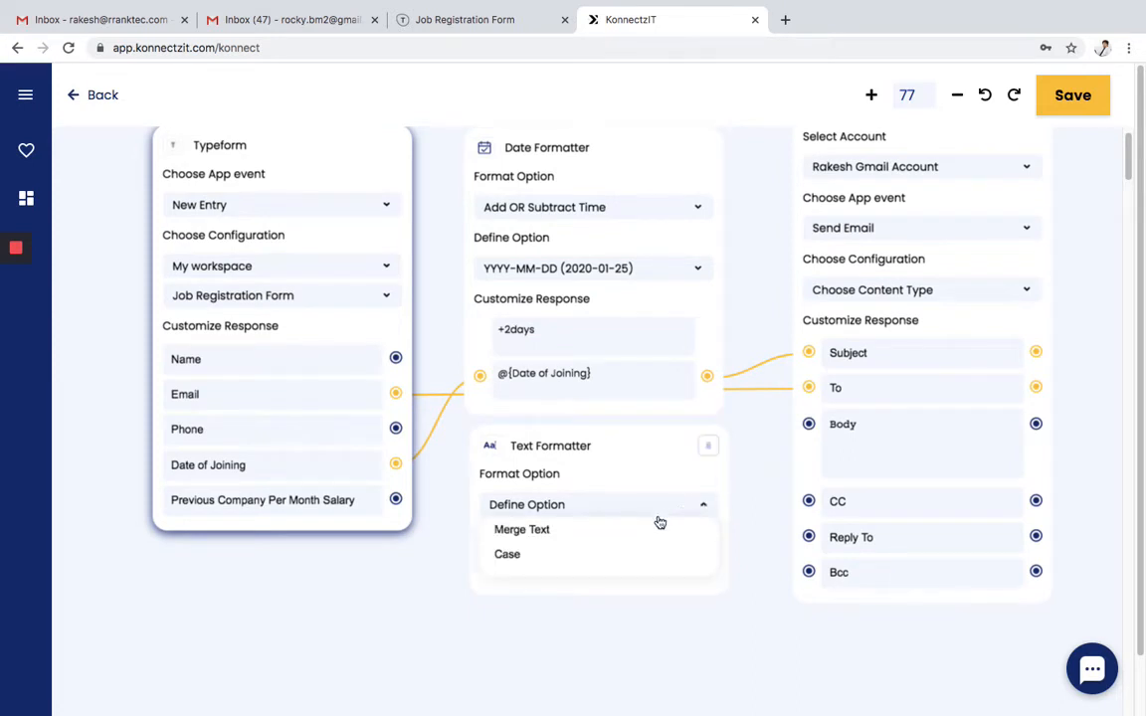
click(640, 531)
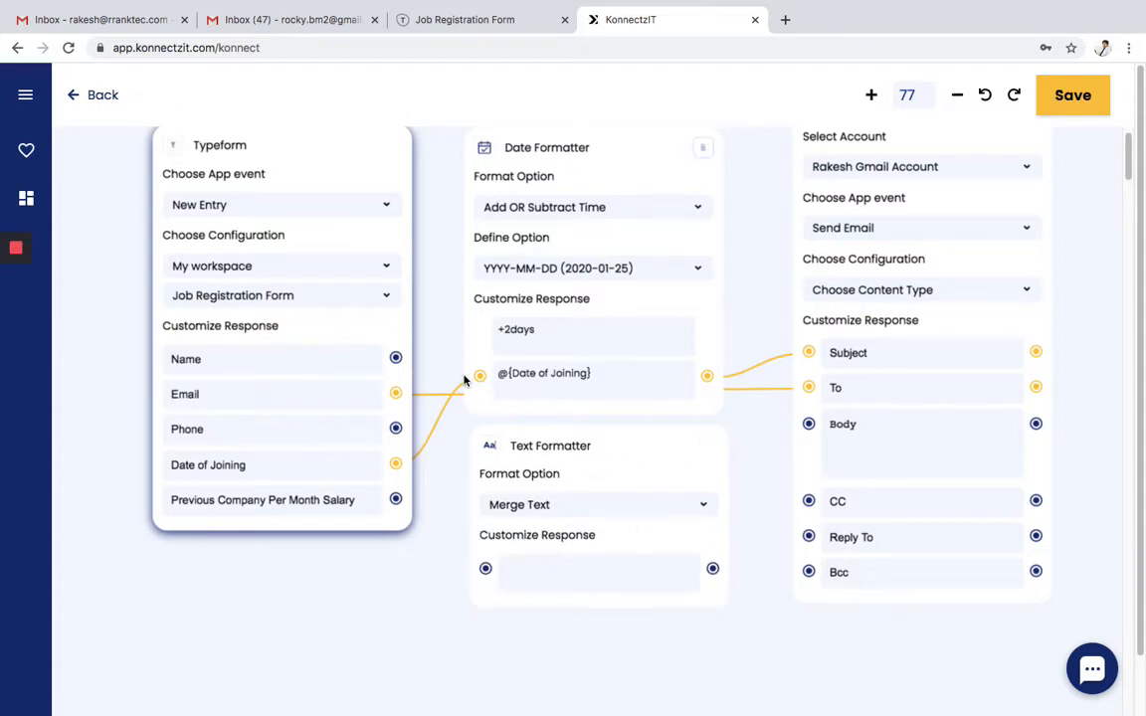
drag(396, 358, 485, 568)
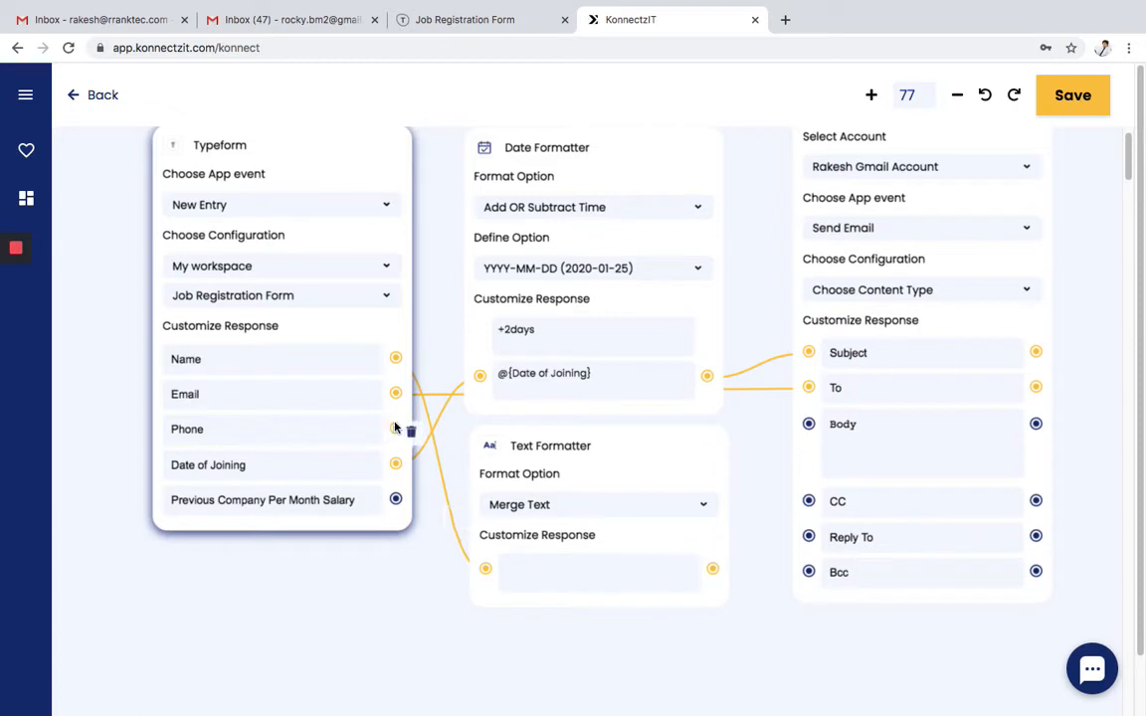
drag(398, 432, 485, 568)
drag(396, 499, 470, 571)
drag(396, 464, 483, 567)
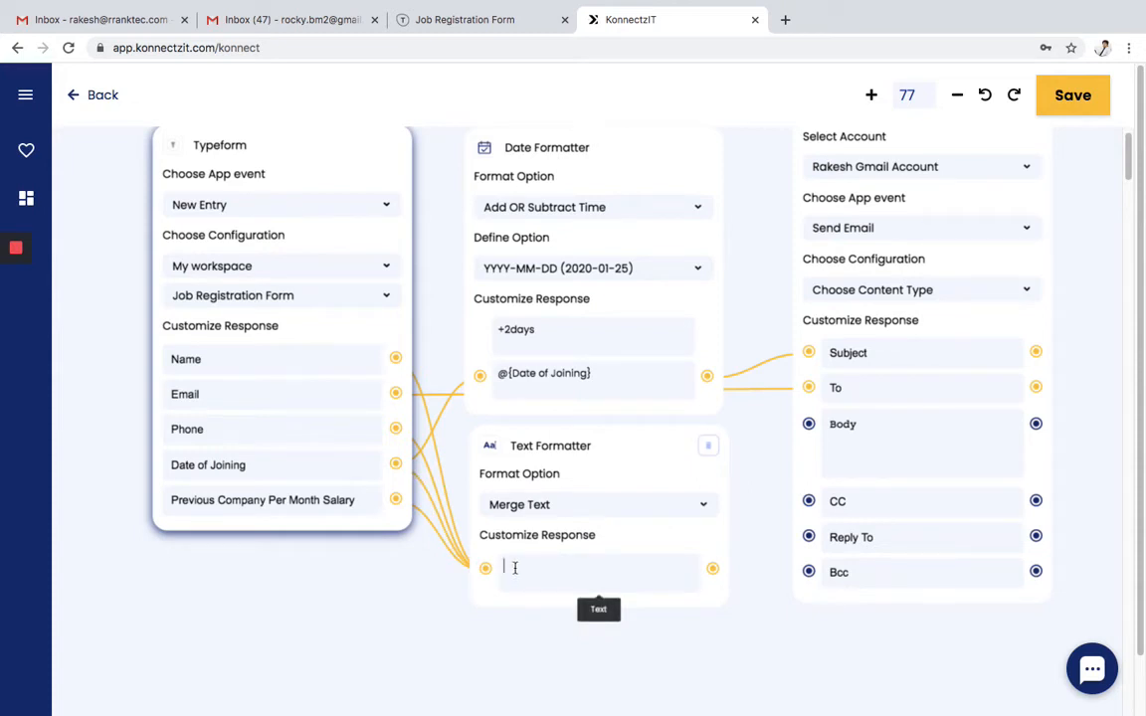
text(Hi @)
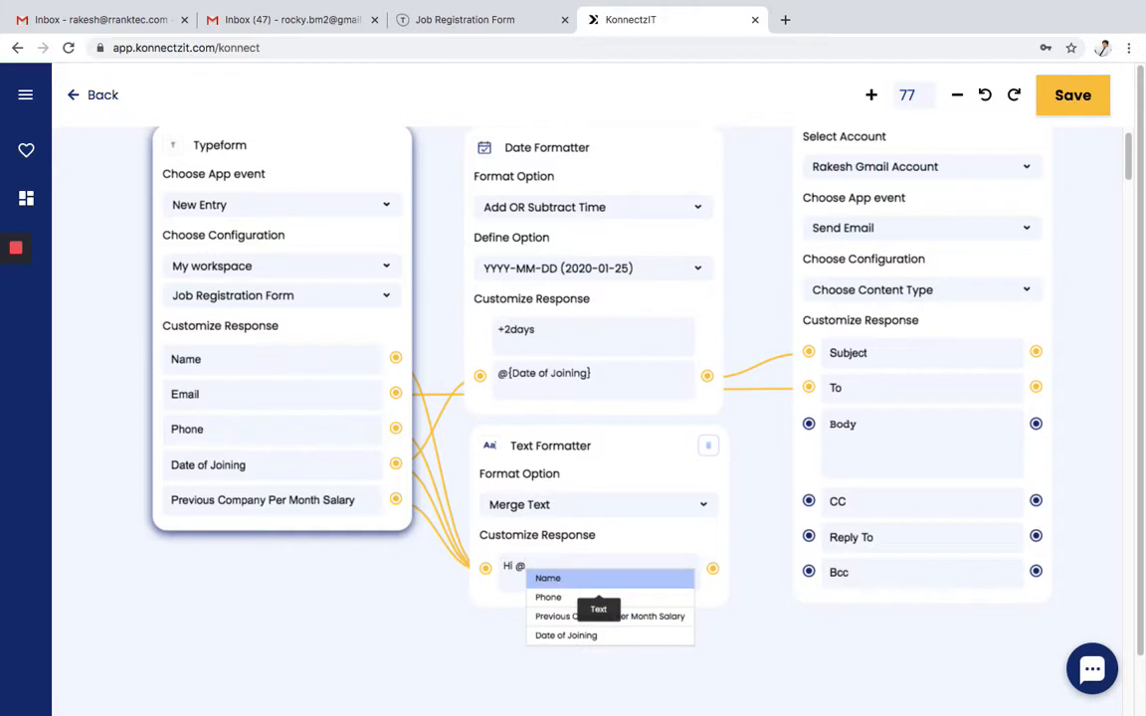
key(Return)
text(,)
key(Return)
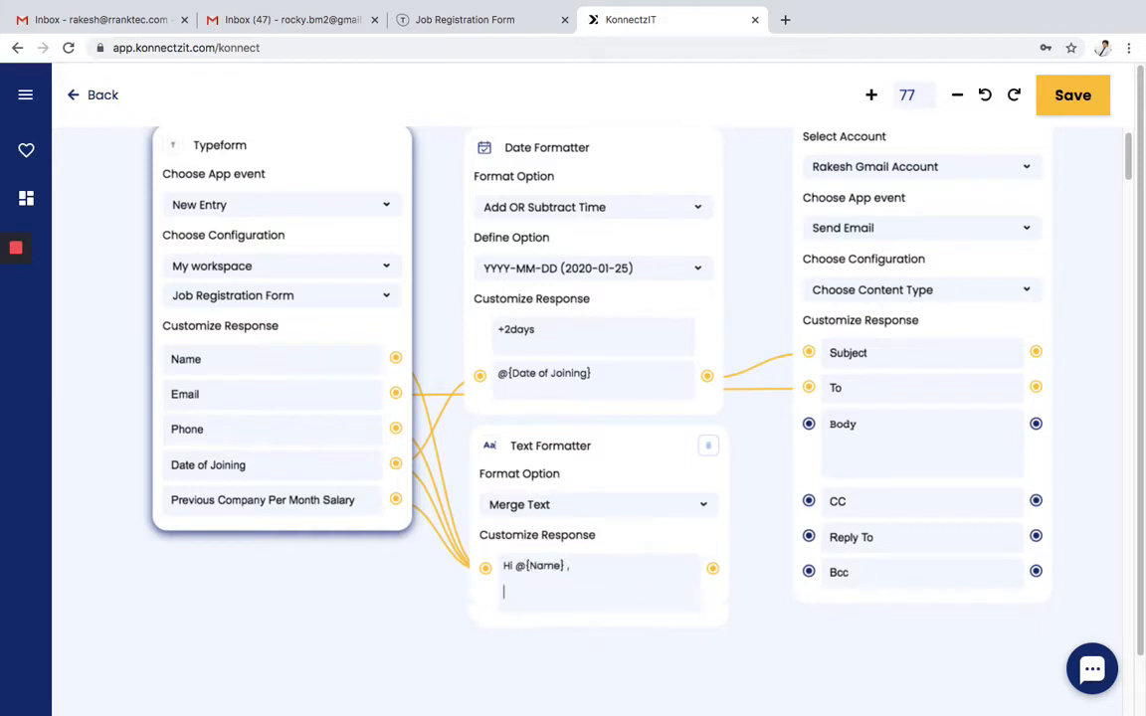
text(Here is your details )
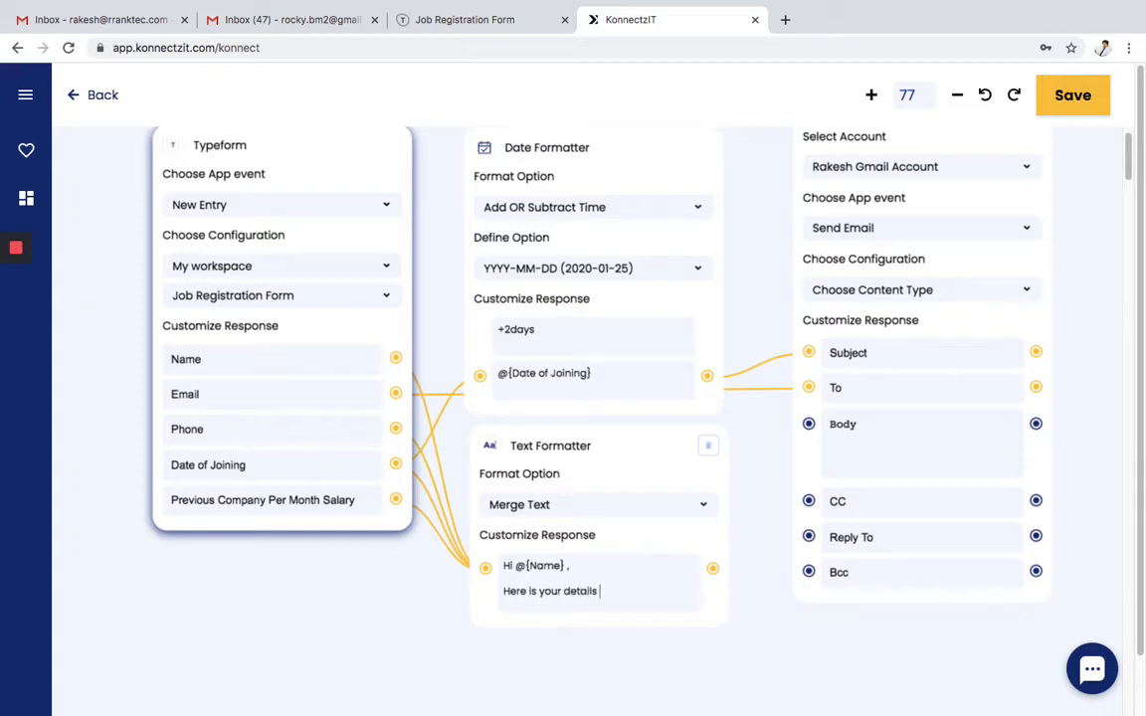
text(:)
key(Return)
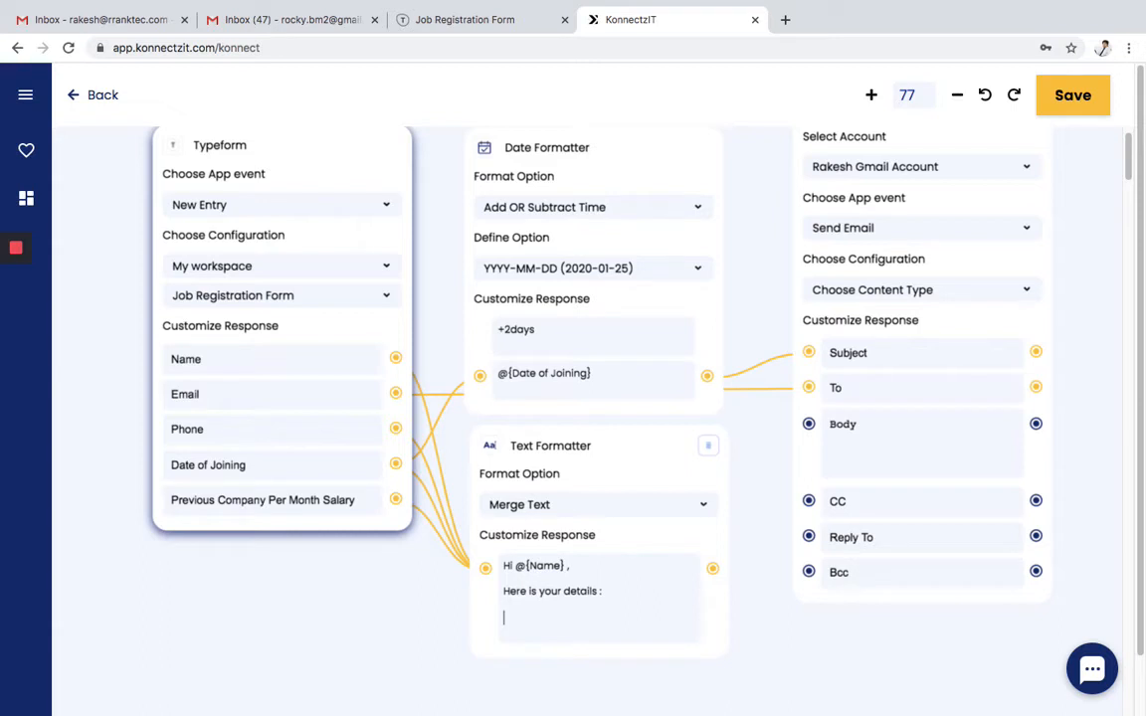
text(DOJ: @)
key(Down)
key(Down)
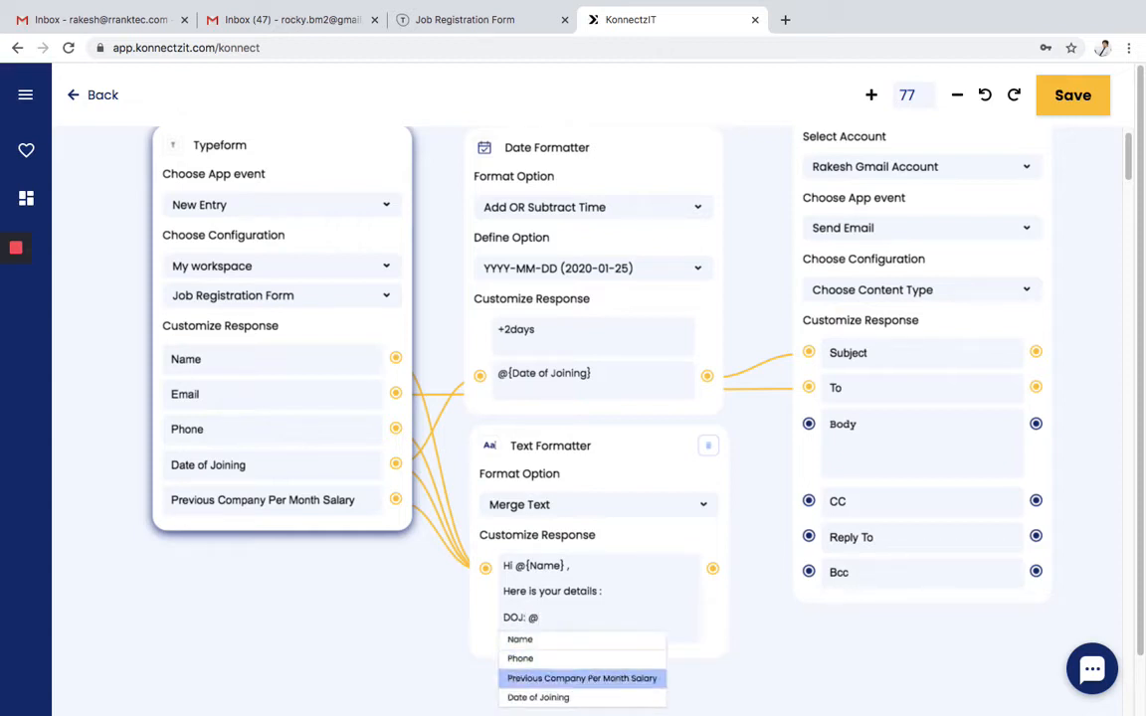
key(Down)
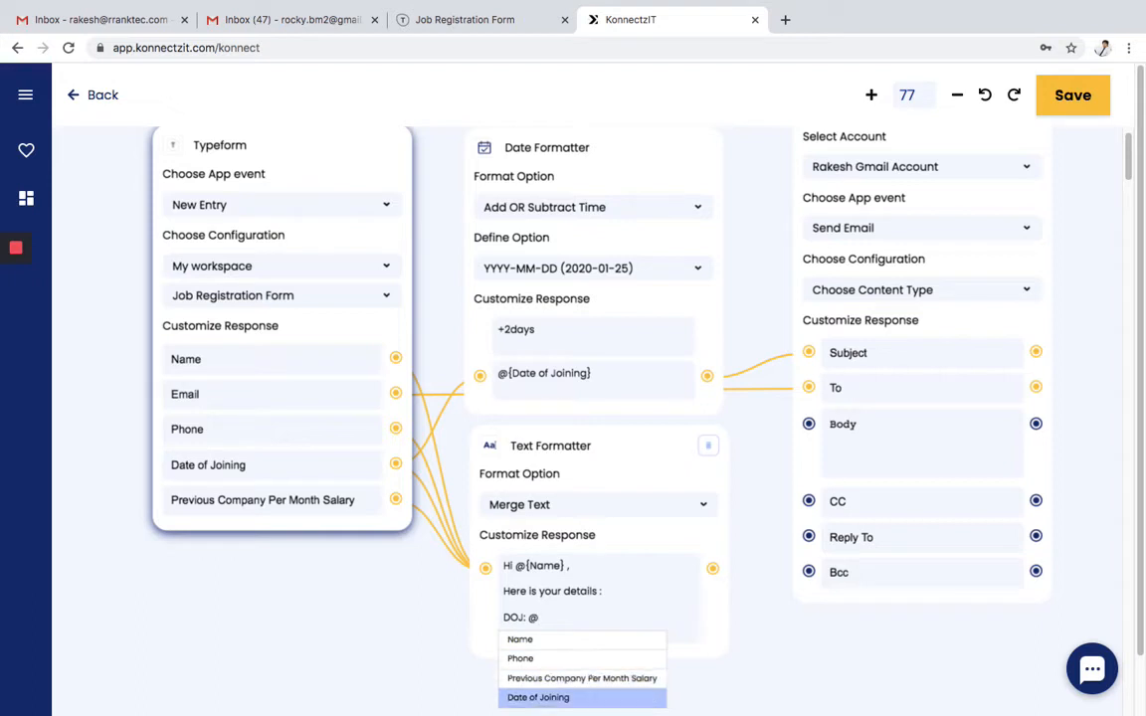
key(Return)
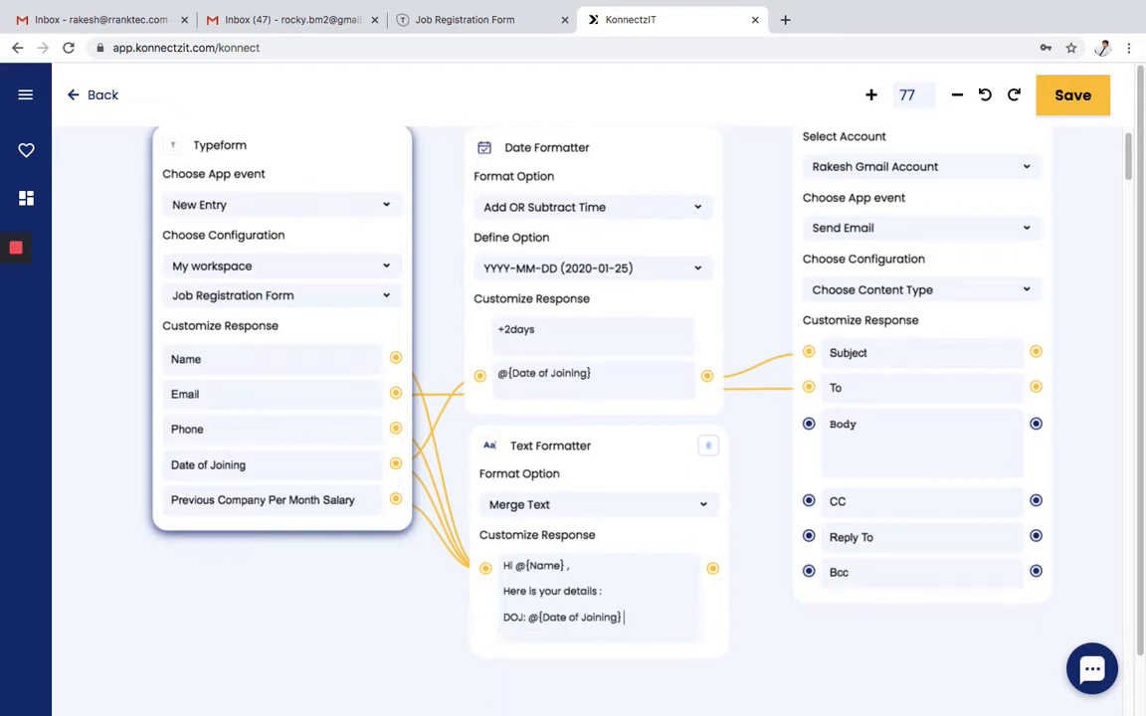
key(Return)
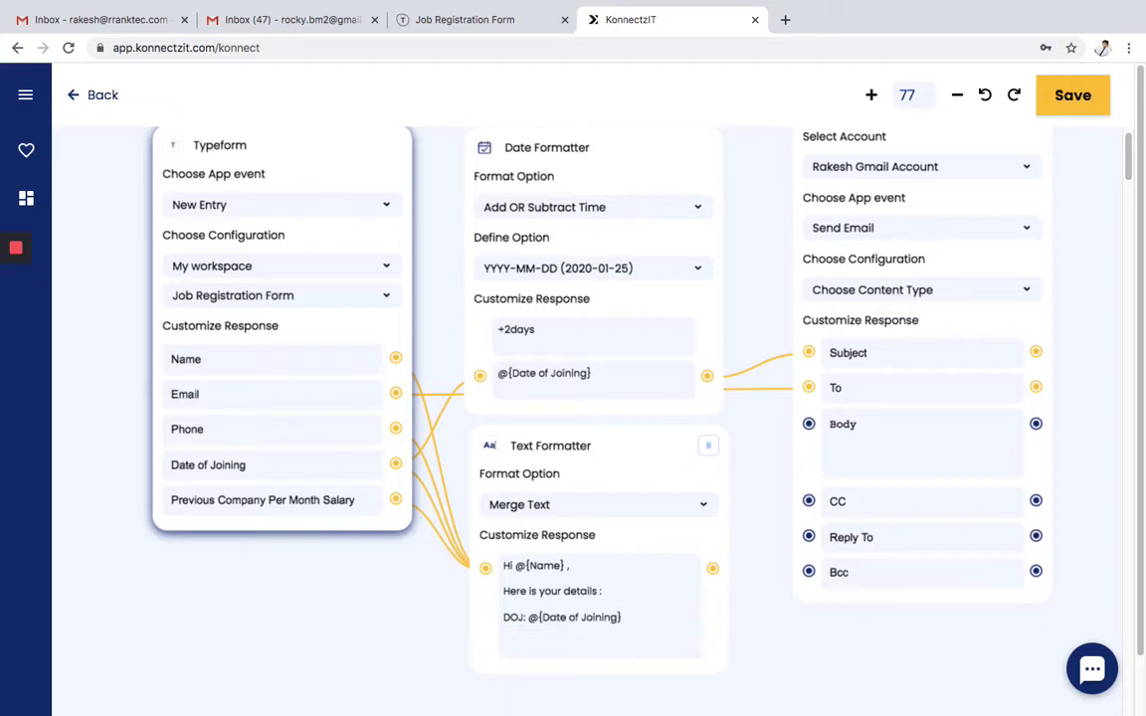
- Add 'Salary:' and 'Phone:' lines with their fields and a 'Regards, Team' sign-off
text(Salary: @)
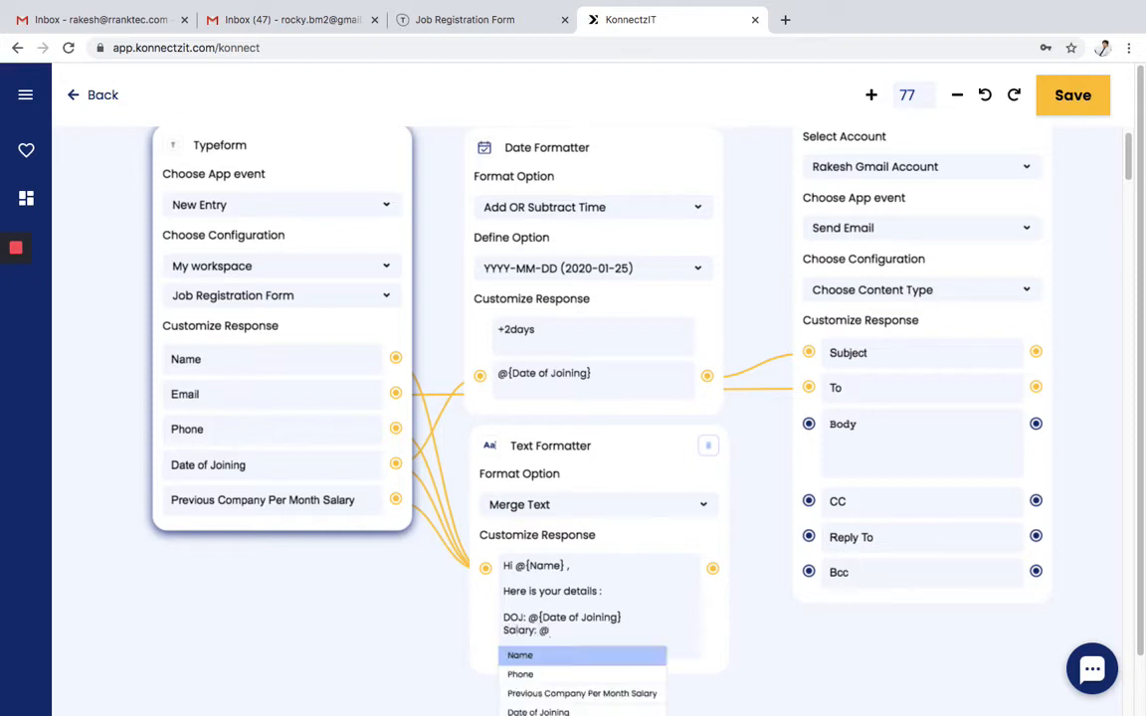
key(Down)
key(Down)
key(Return)
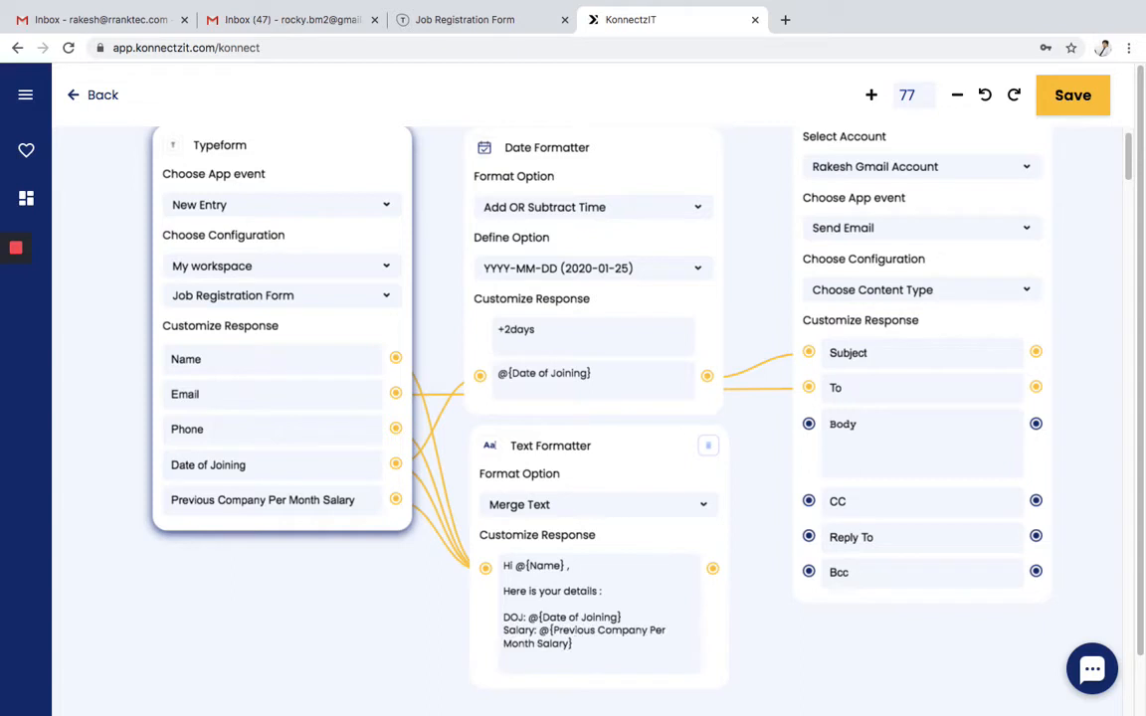
key(Return)
text(Pho)
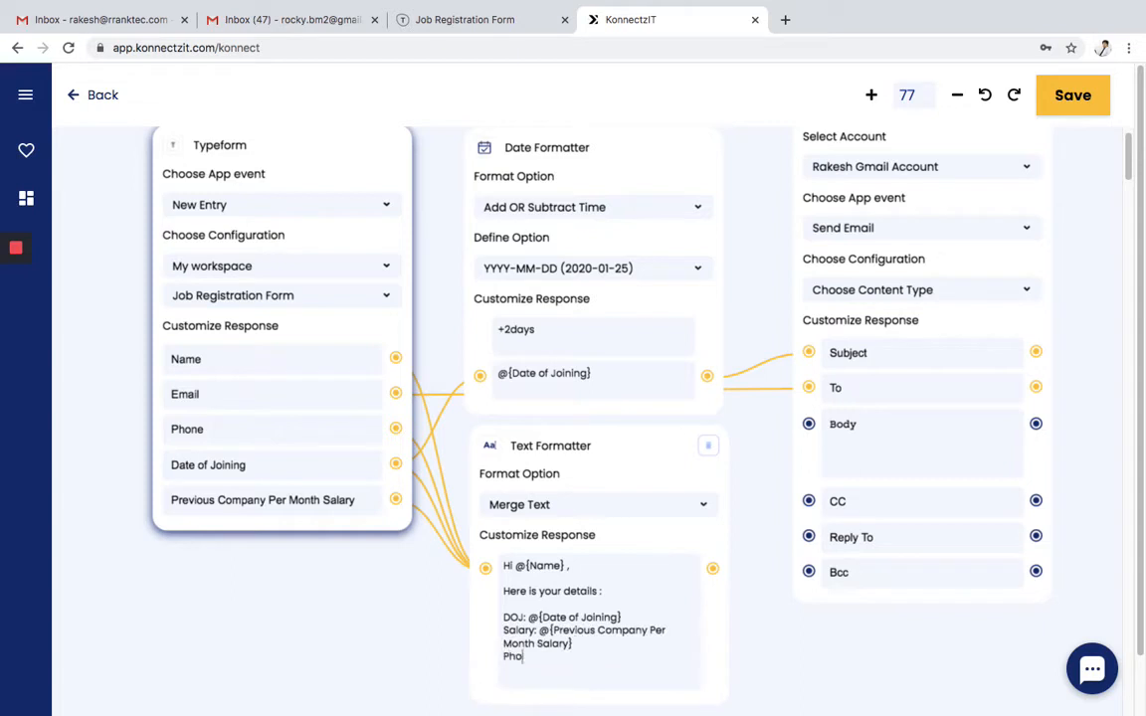
text(ne: @)
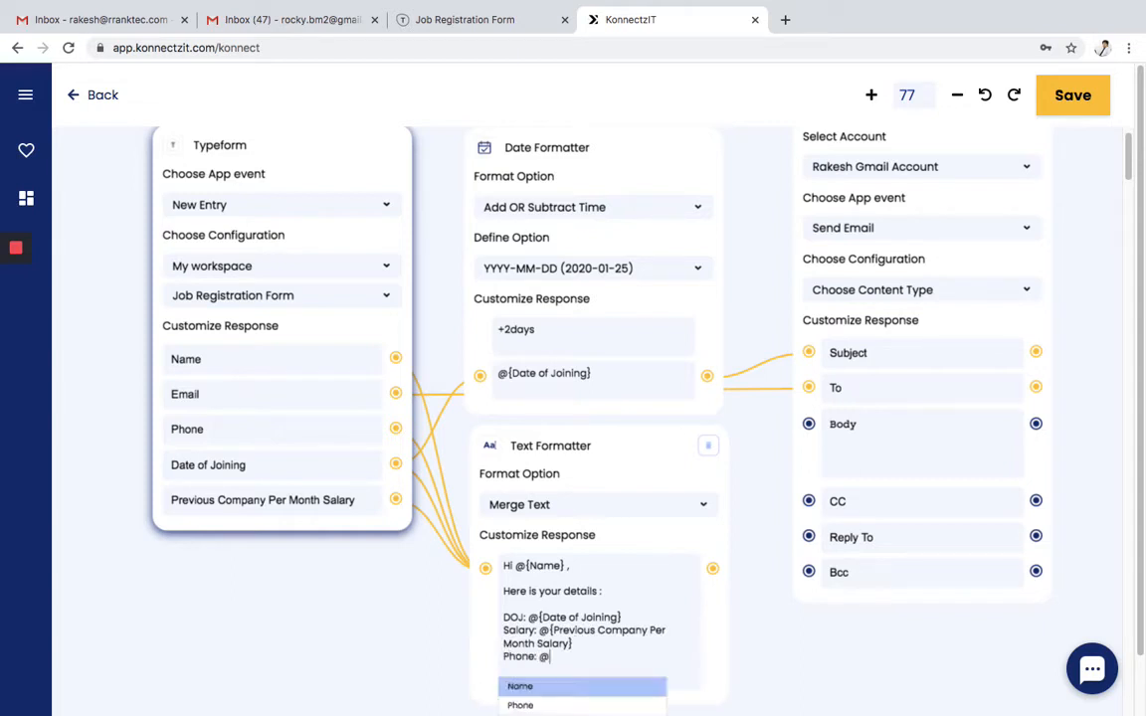
key(Down)
key(Return)
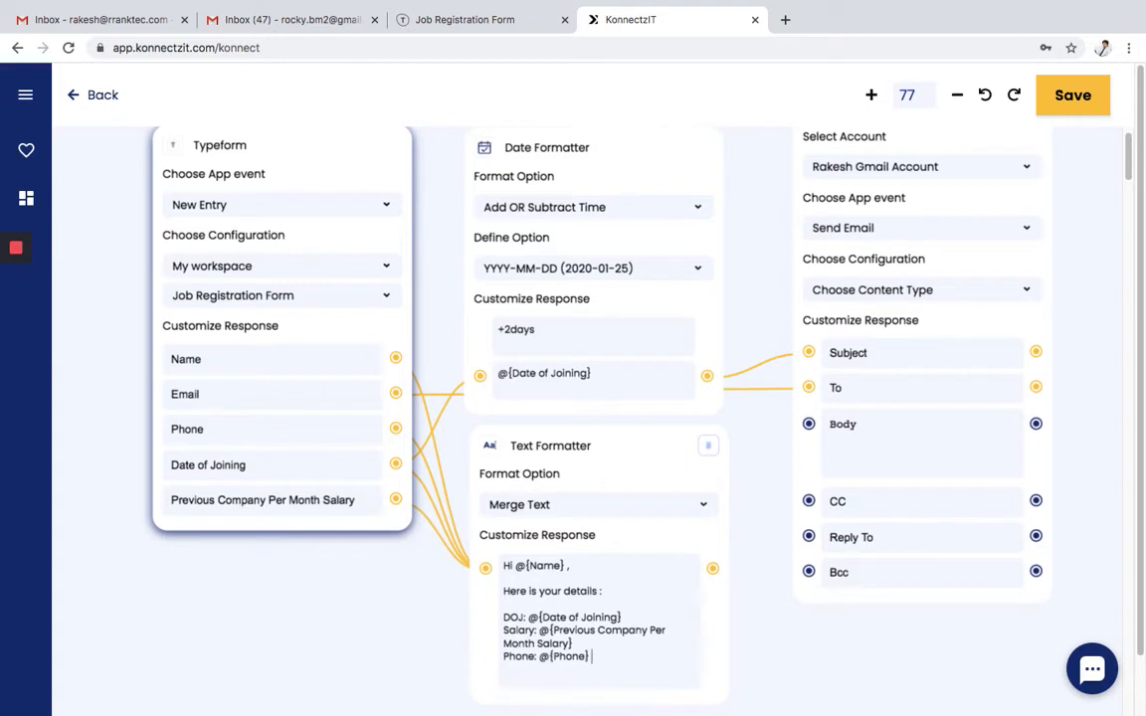
key(Return)
key(Return)
text(R)
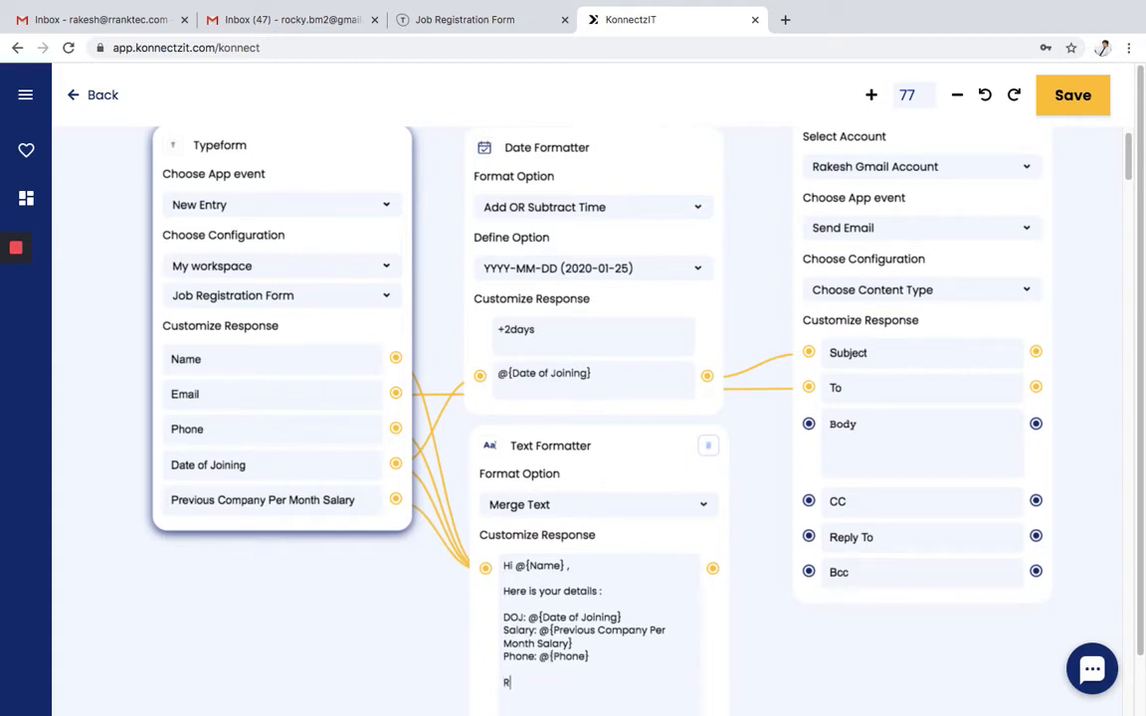
text(egards)
key(BackSpace)
text(Team)
- Link the Text Formatter output to the Gmail Body and save the workflow, dismissing the confirmation
drag(747, 552, 806, 429)
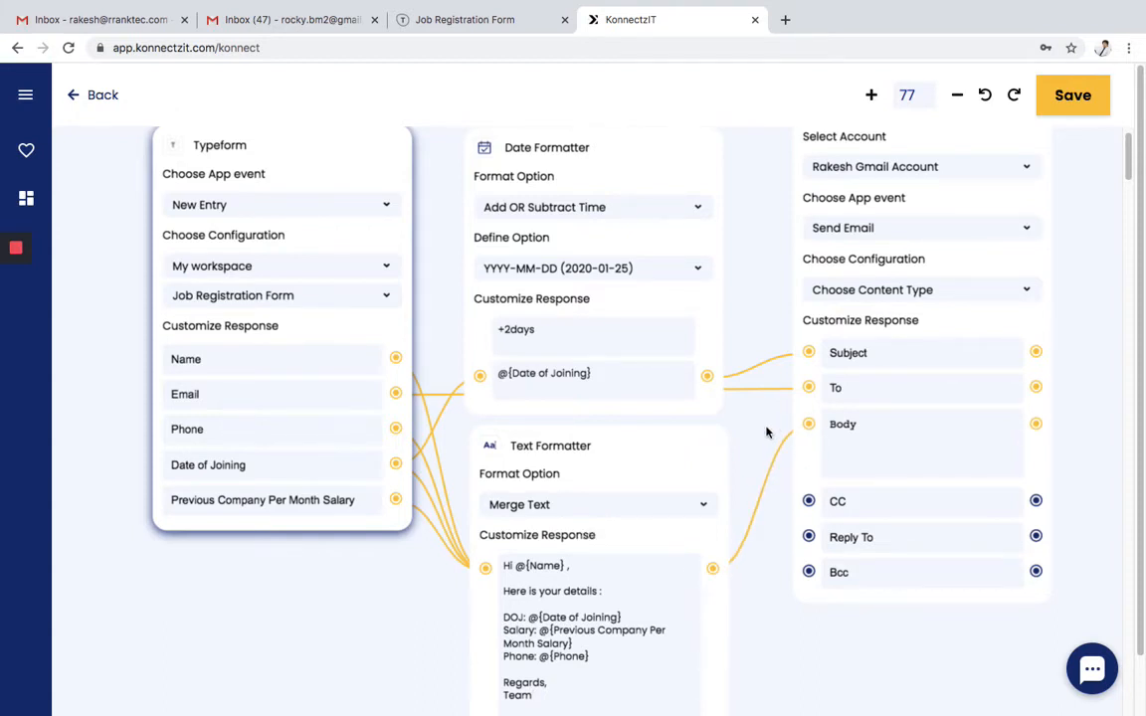
scroll(766, 431, down, 5)
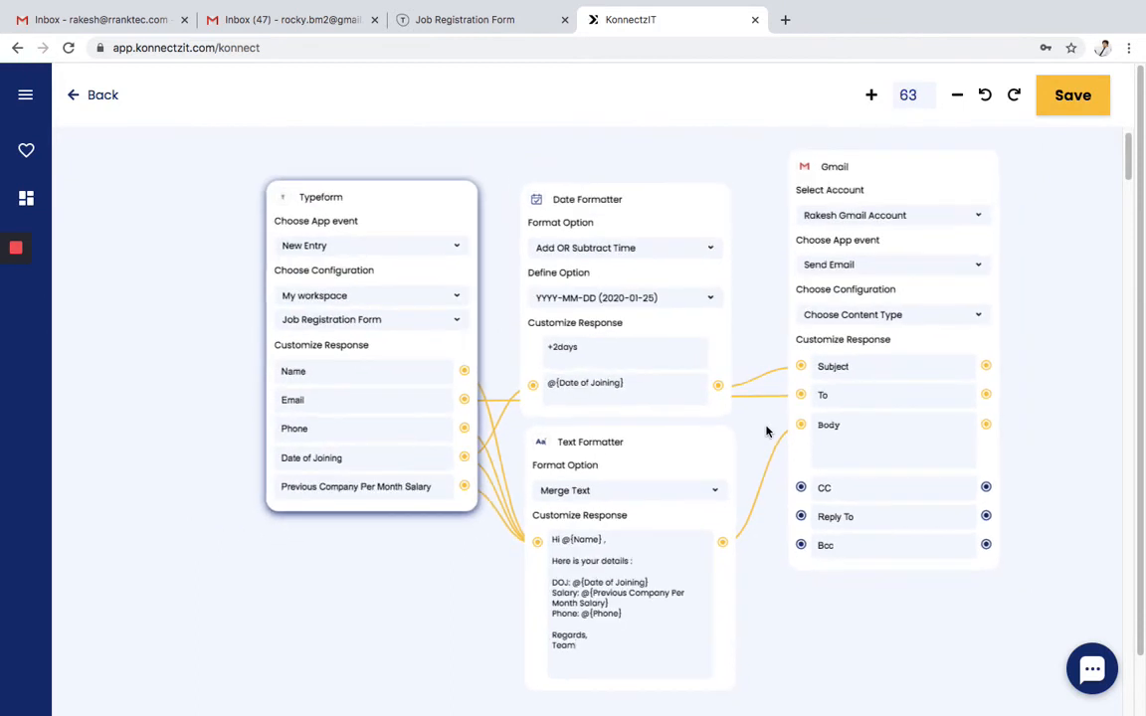
drag(464, 600, 402, 583)
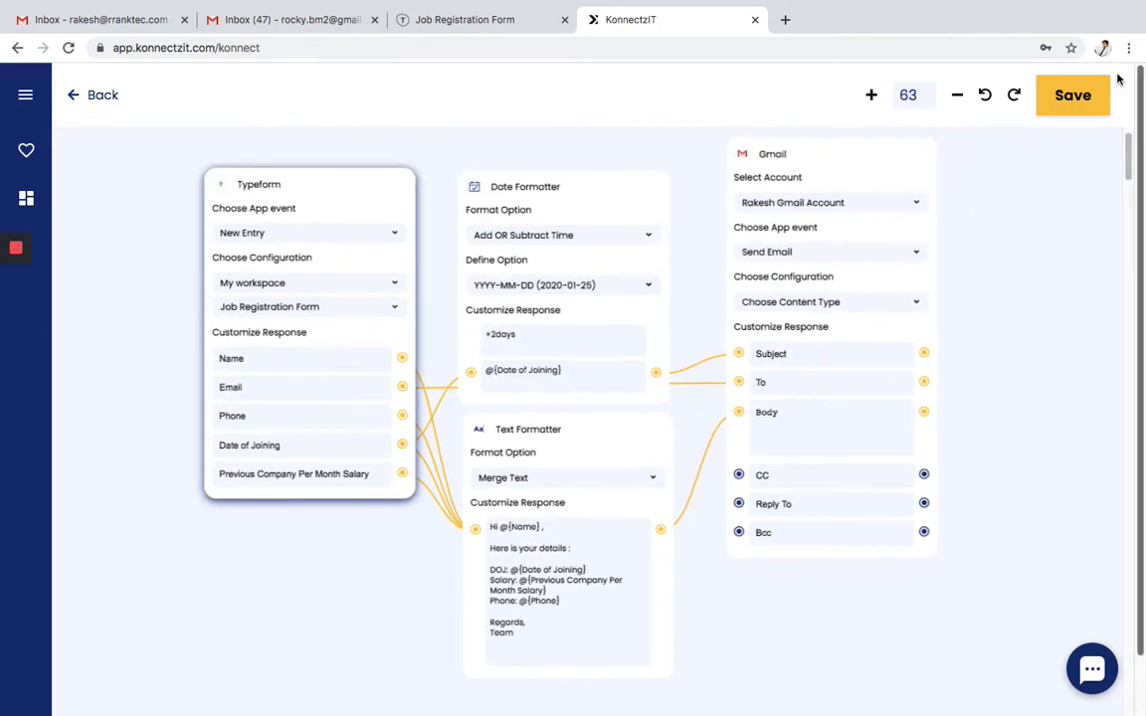
click(1084, 95)
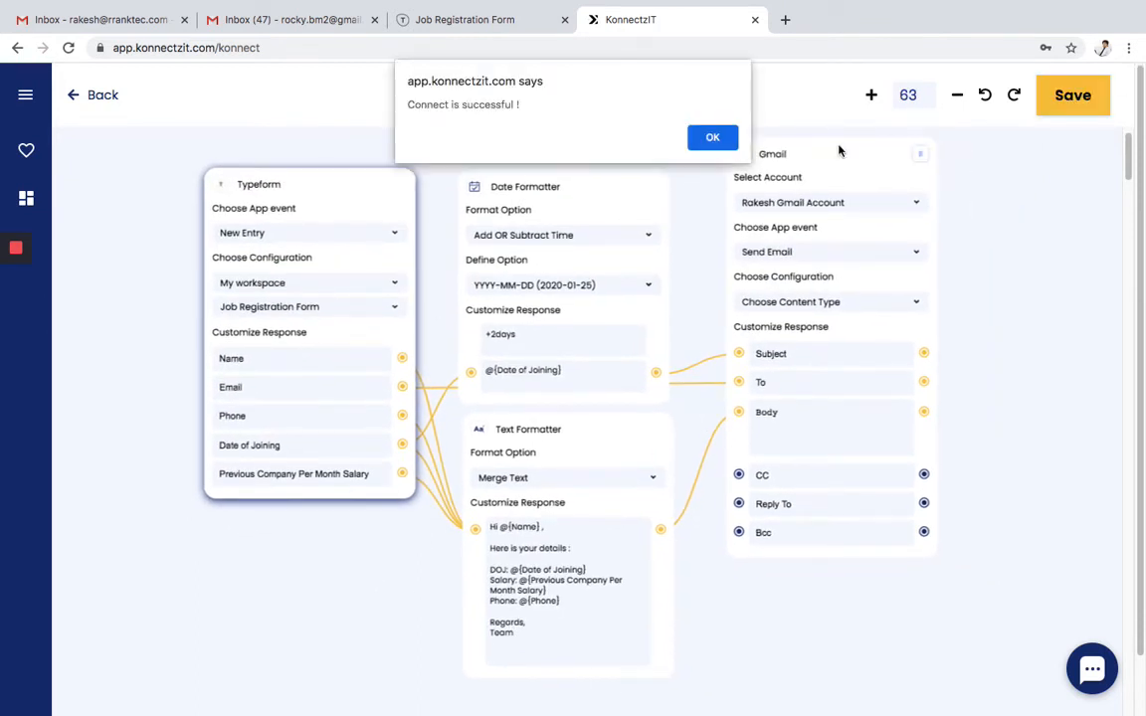
click(713, 138)
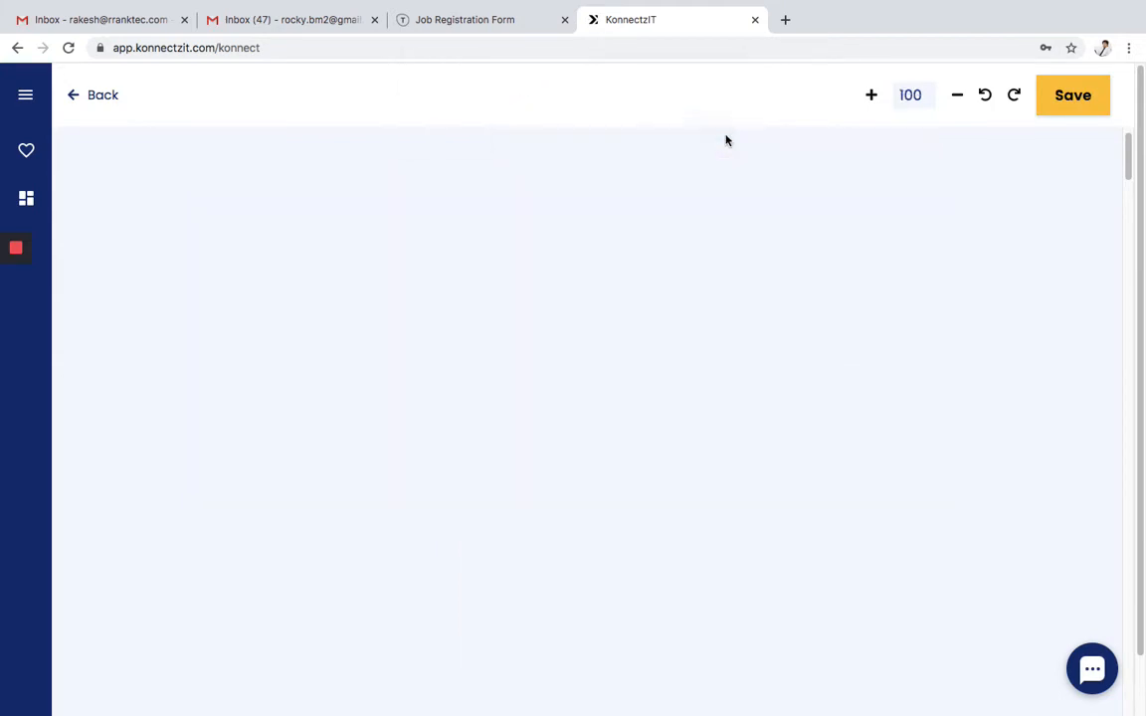
- Find the saved Typeform-to-Gmail konnect in Konnectz, reopen it, and switch to the Job Registration Form
click(108, 98)
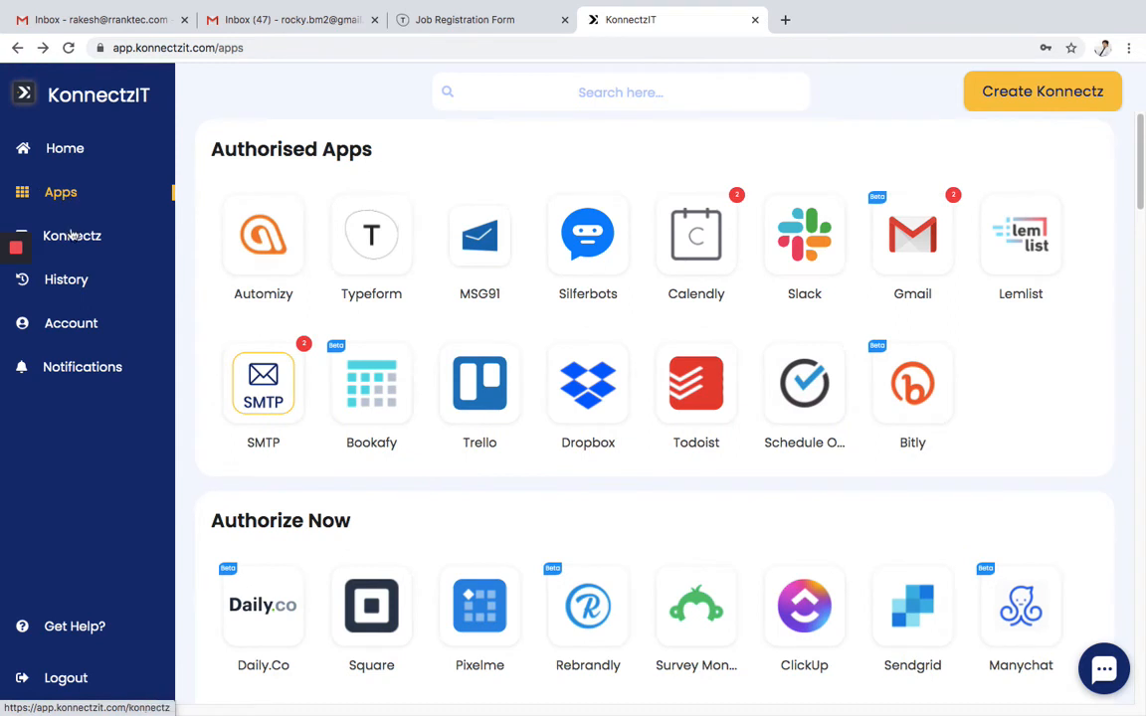
click(72, 235)
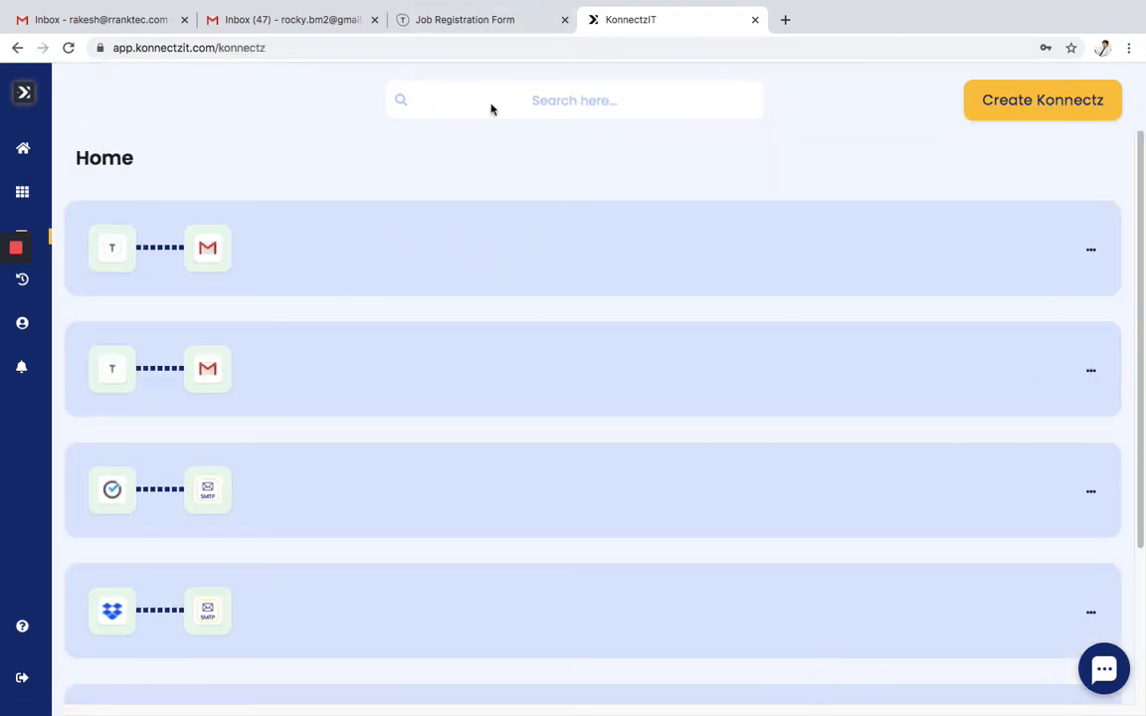
click(472, 245)
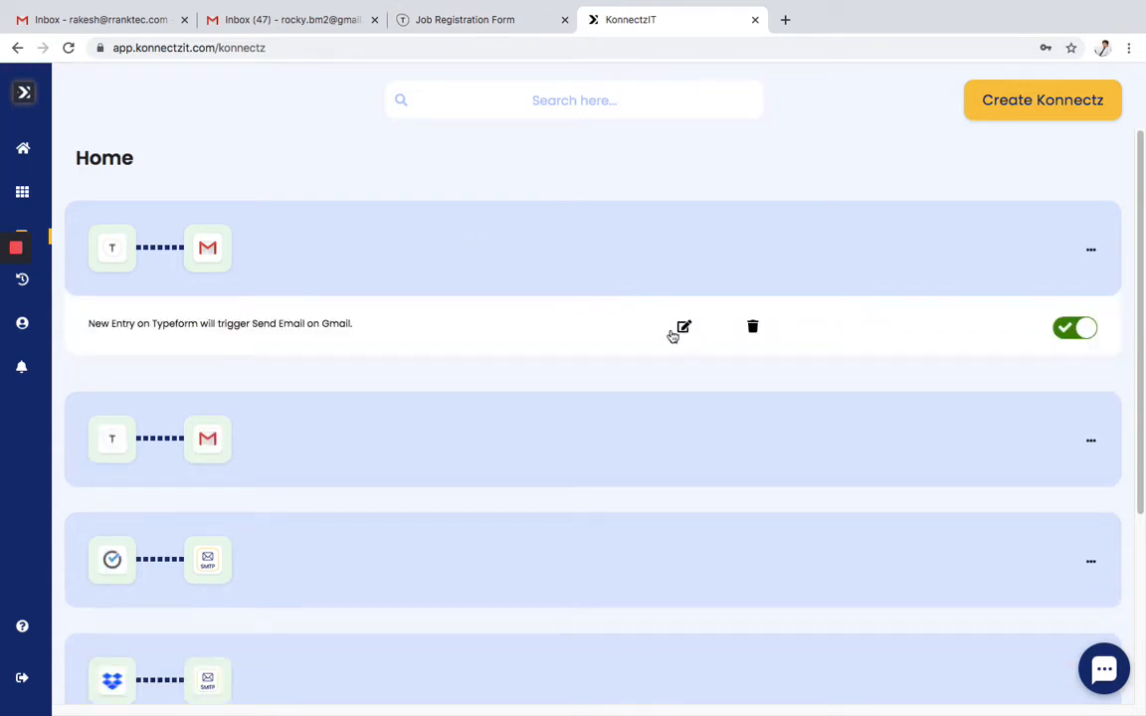
drag(90, 324, 543, 338)
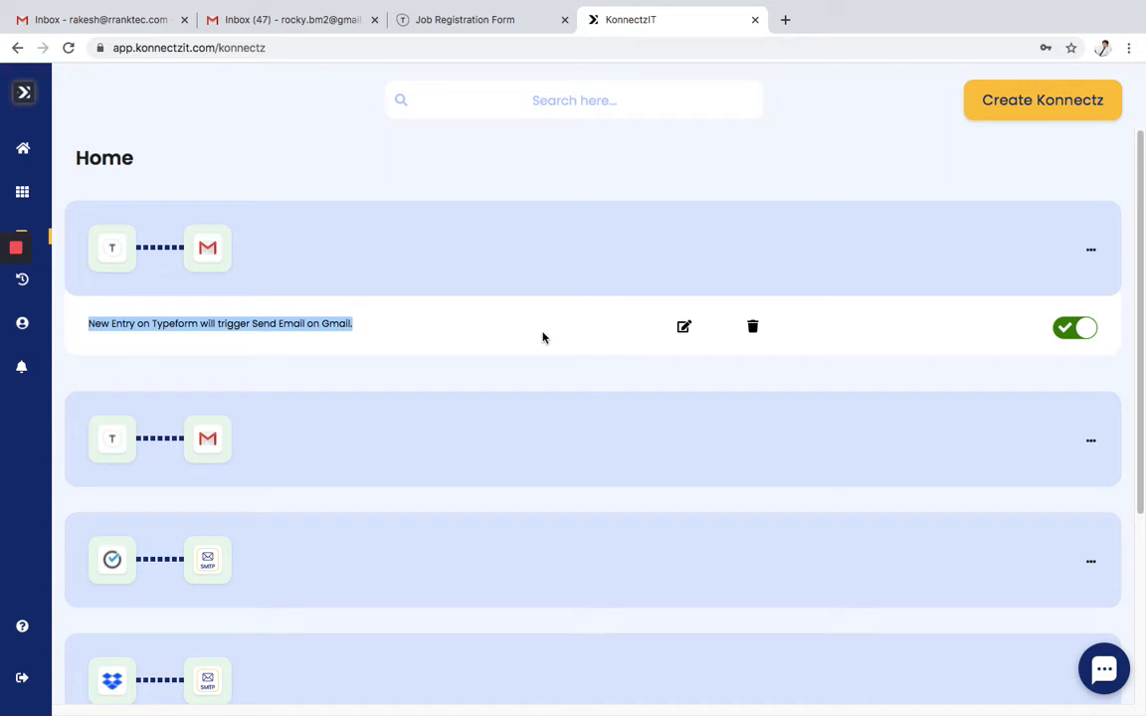
click(684, 328)
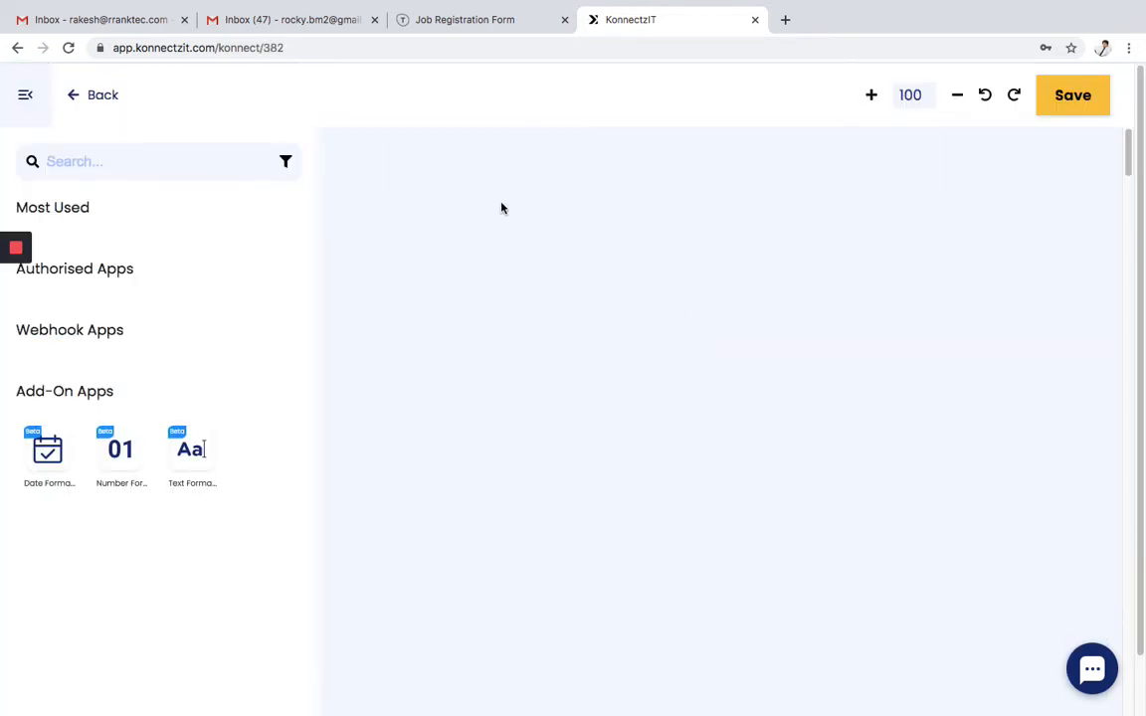
click(477, 22)
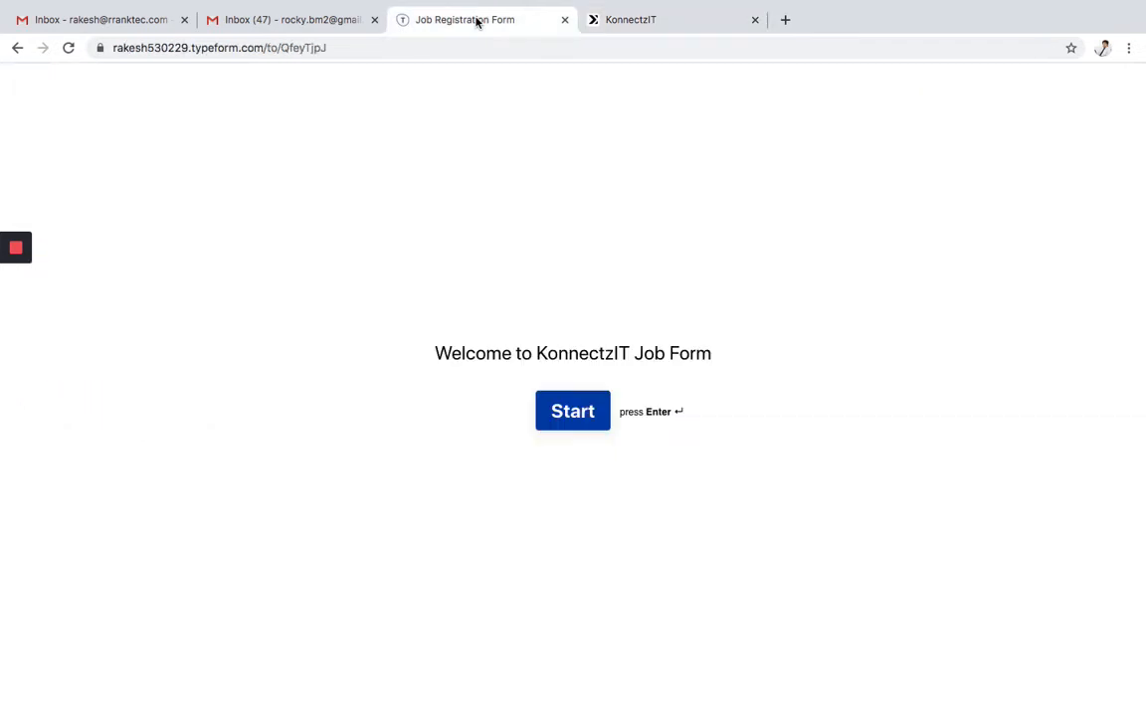
- Start the Typeform form and enter the applicant's name and e-mail address
click(574, 419)
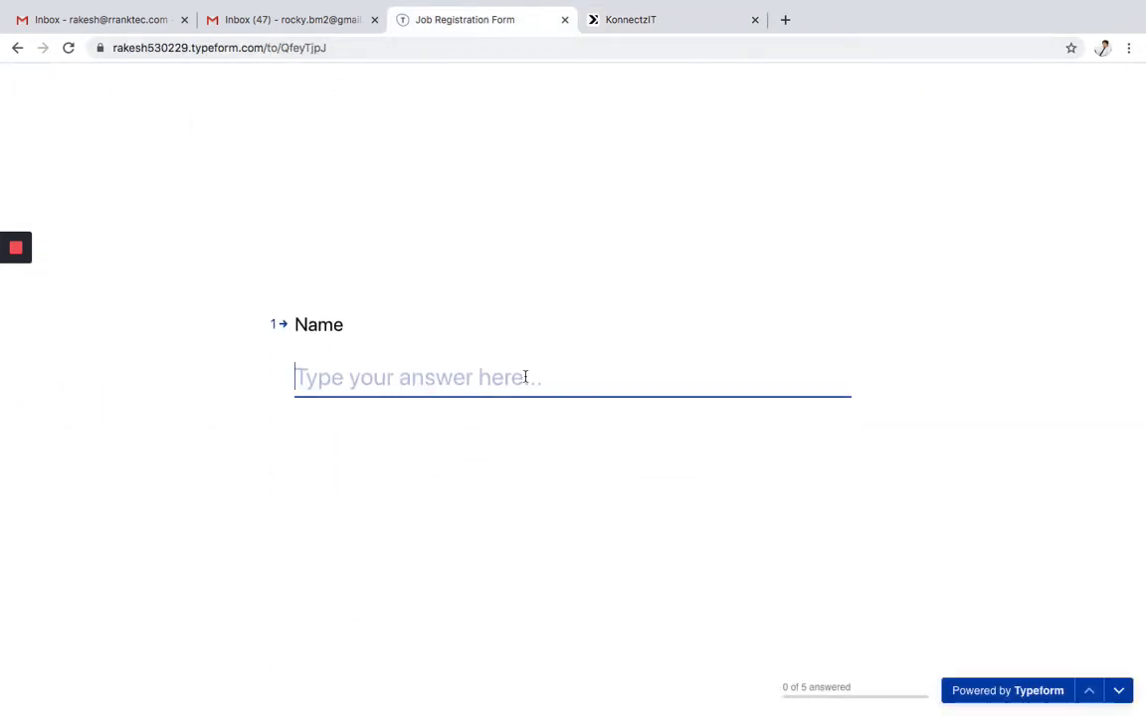
text(Rakesh)
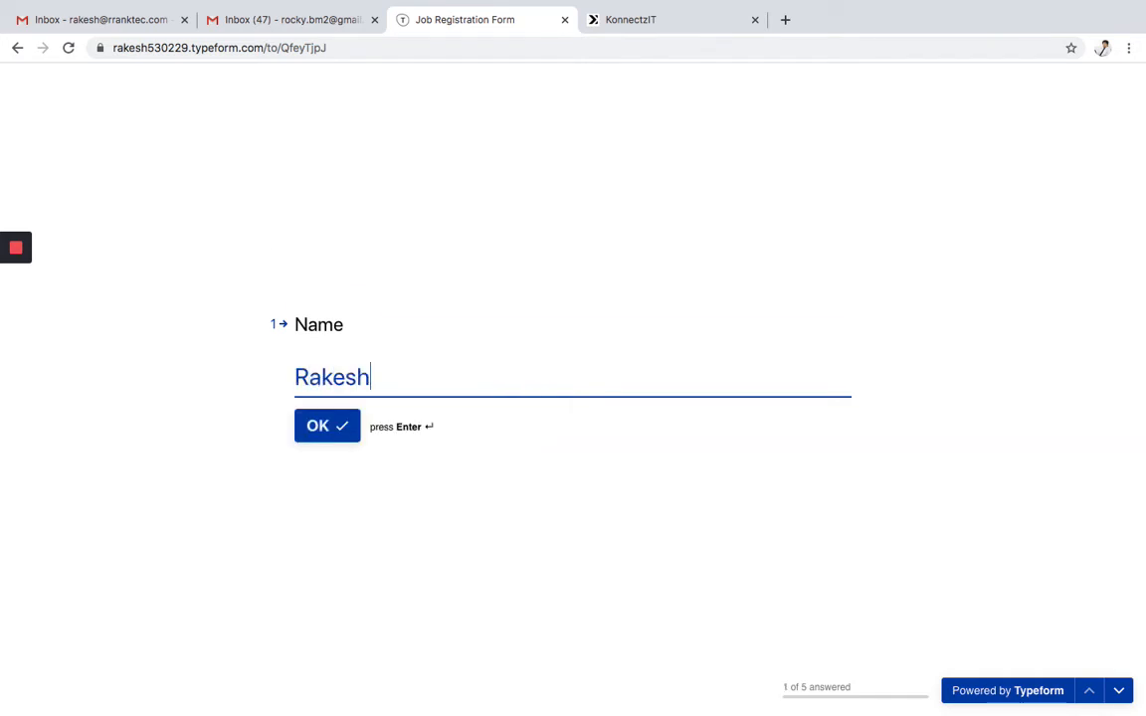
key(Return)
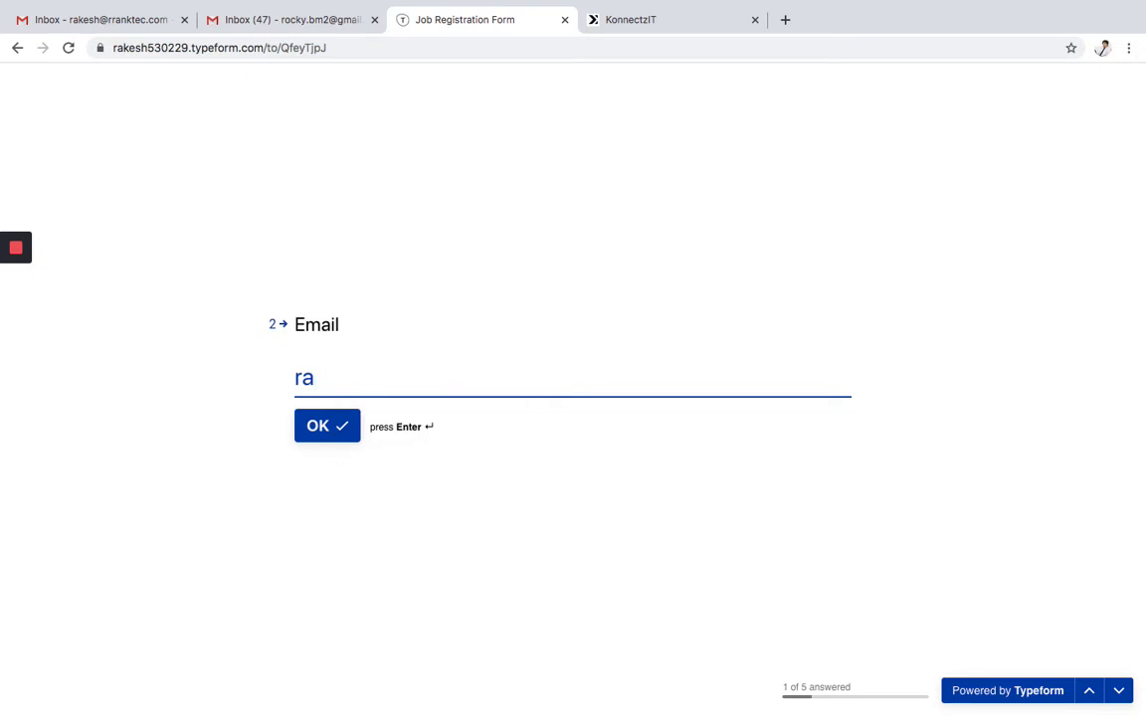
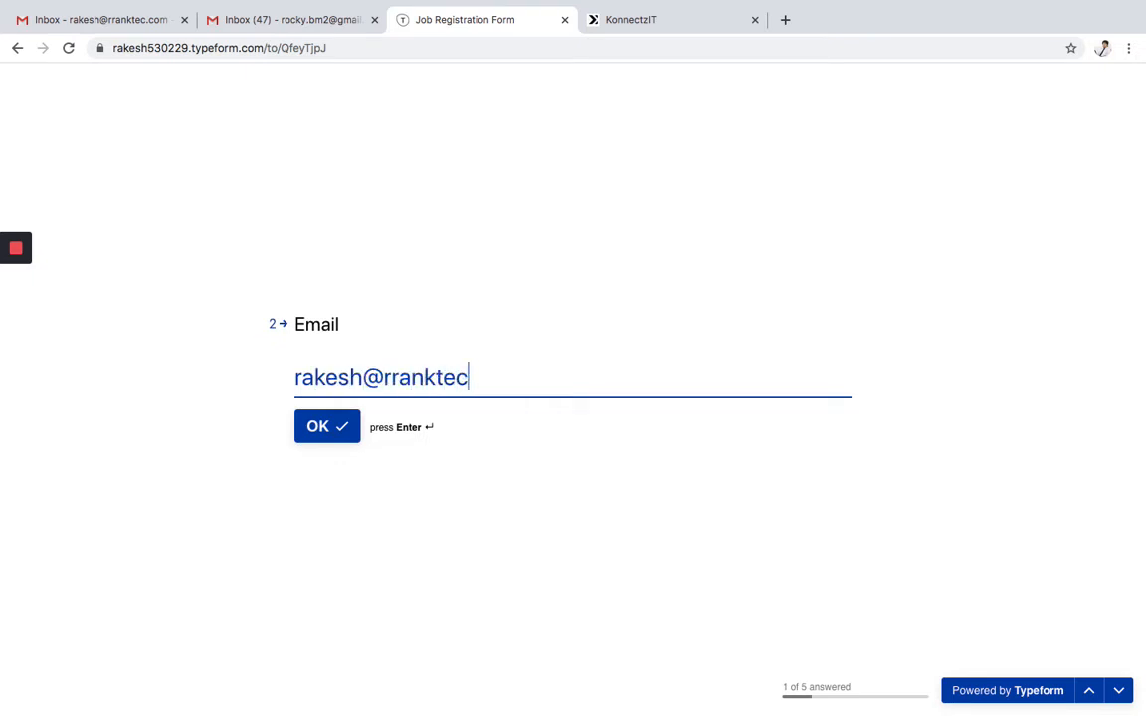
key(Return)
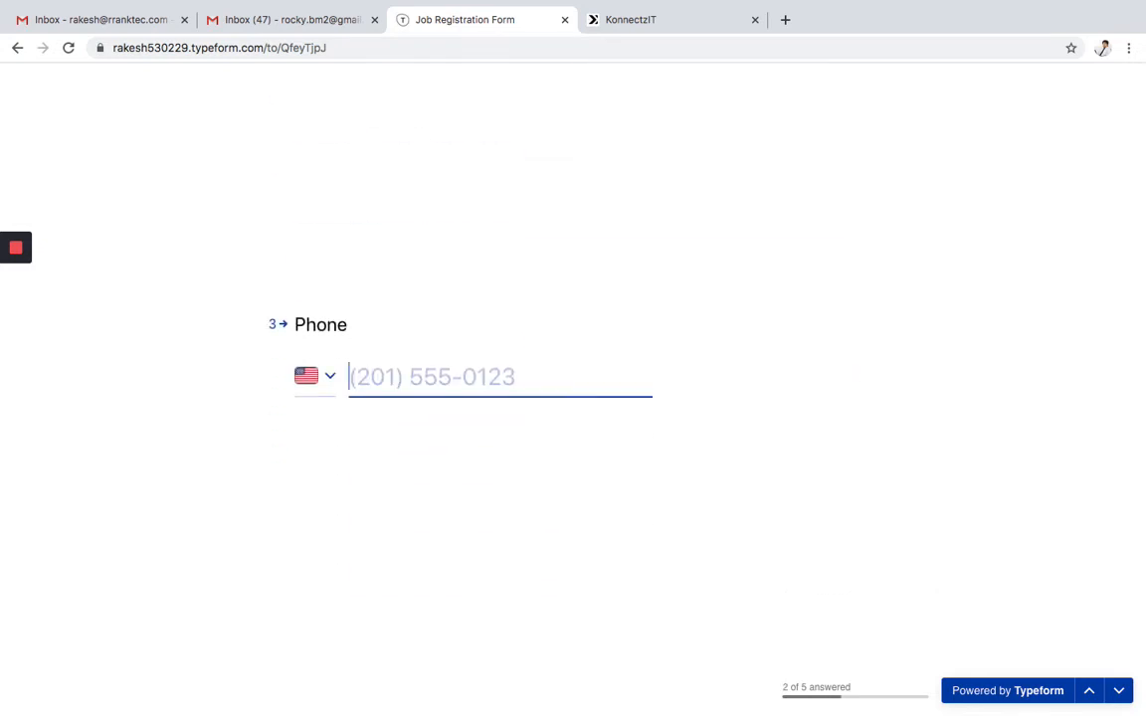
- Enter the applicant's phone number with India as the country code
click(327, 377)
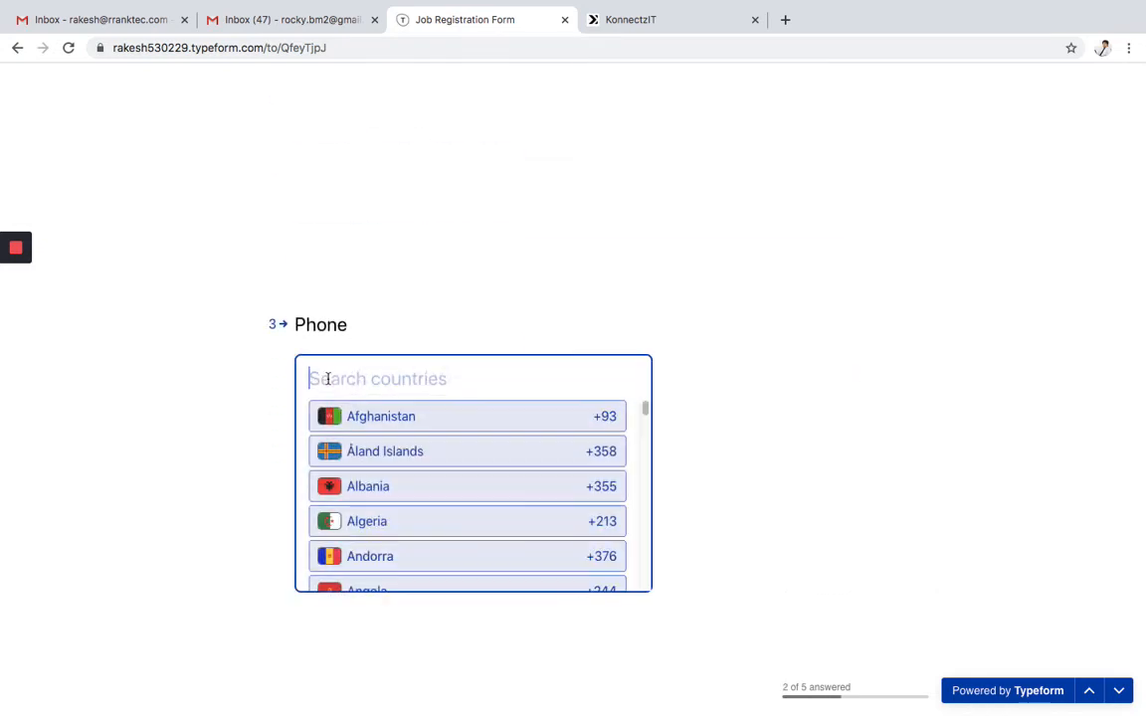
text(ind)
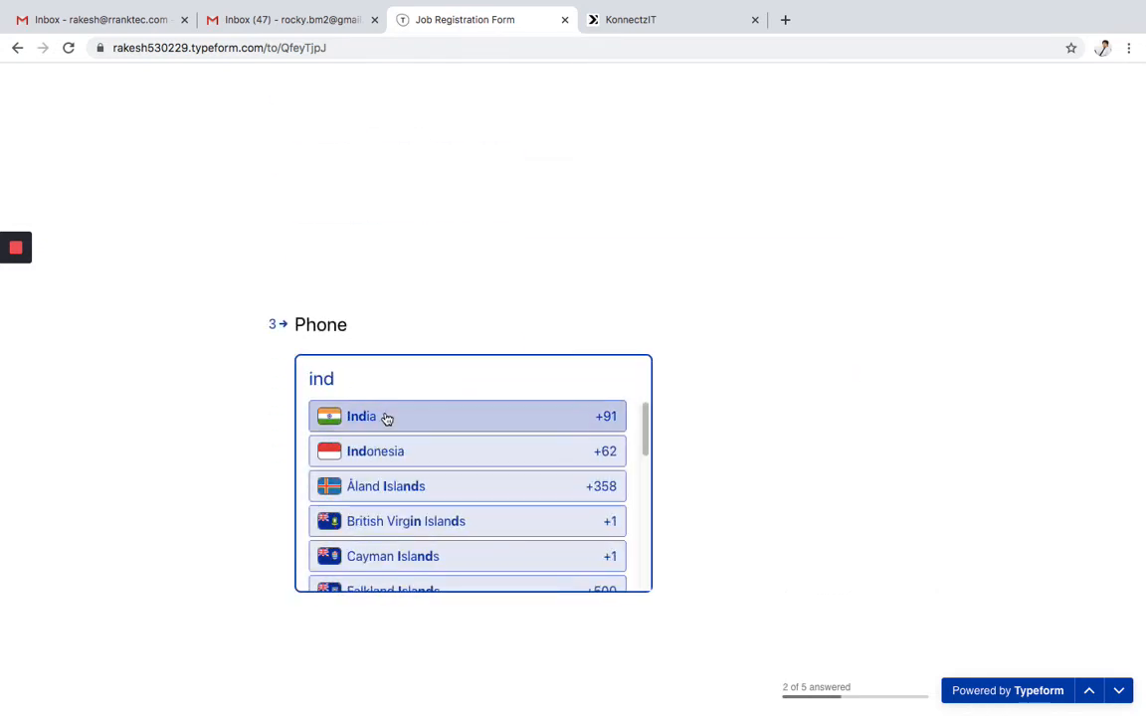
click(386, 420)
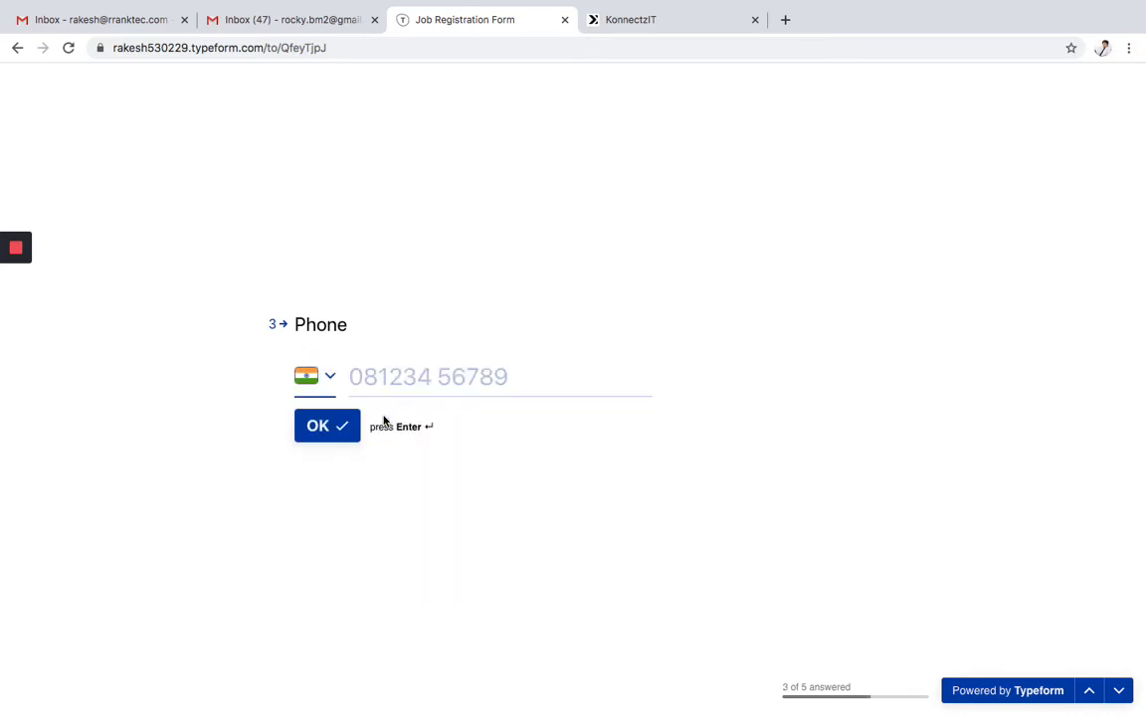
click(404, 379)
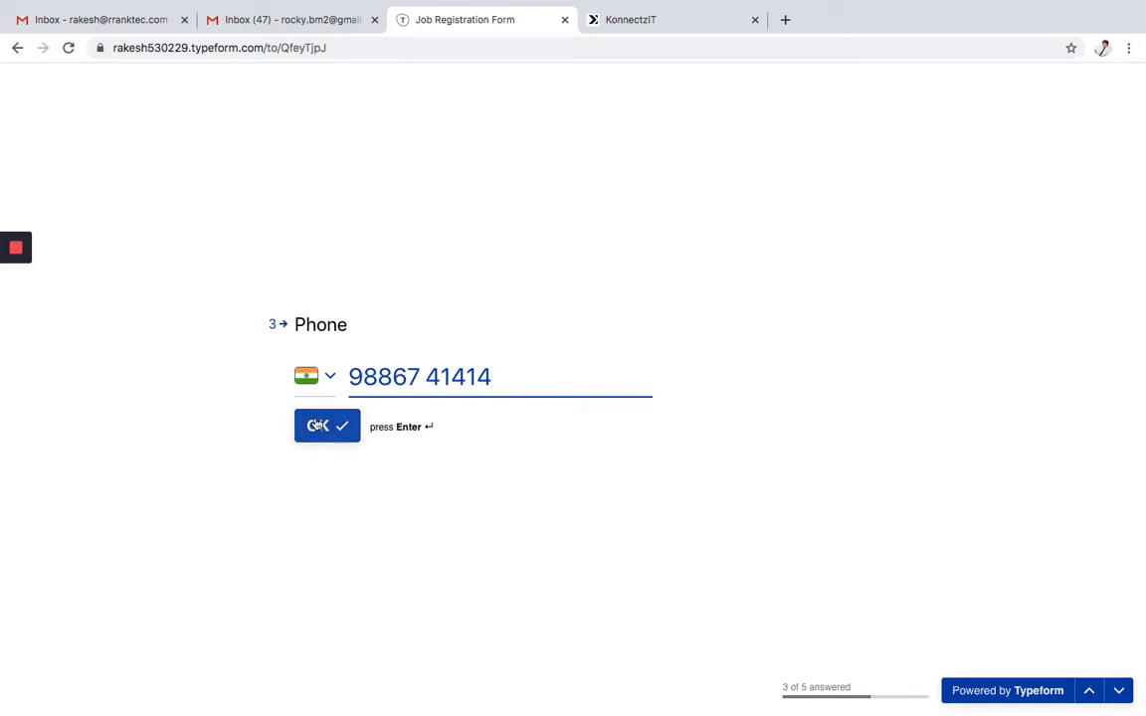
click(320, 425)
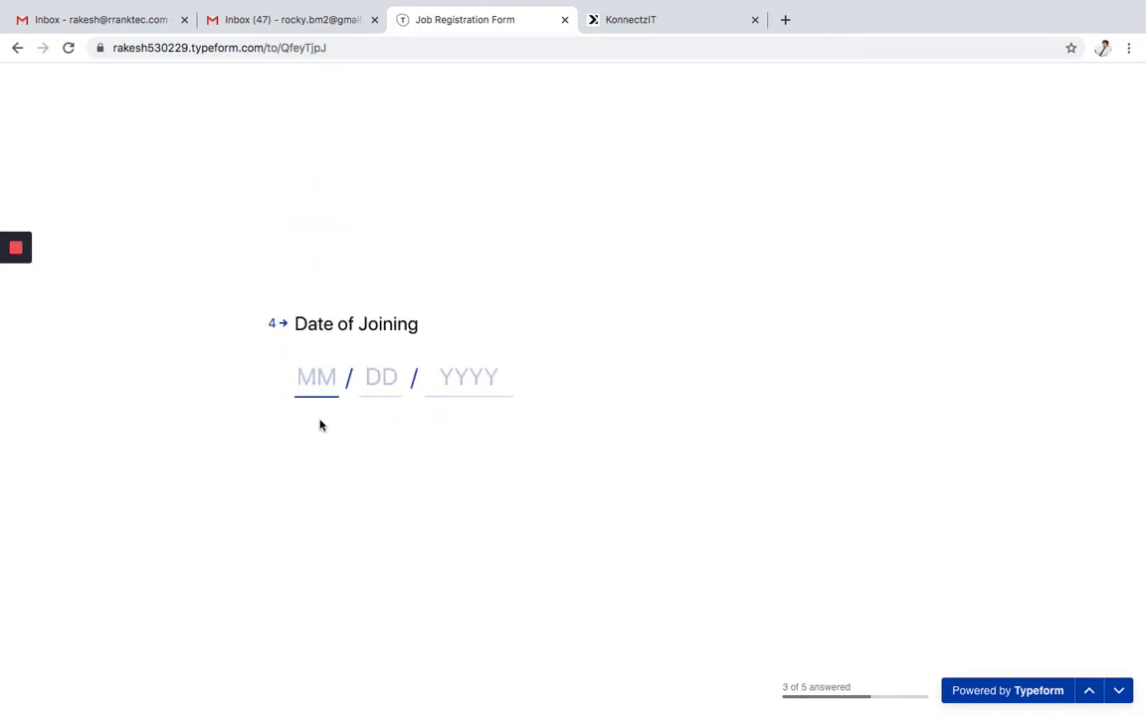
- Answer Date of Joining 01/12/2020 and salary 5000, then submit the form
text(01 / )
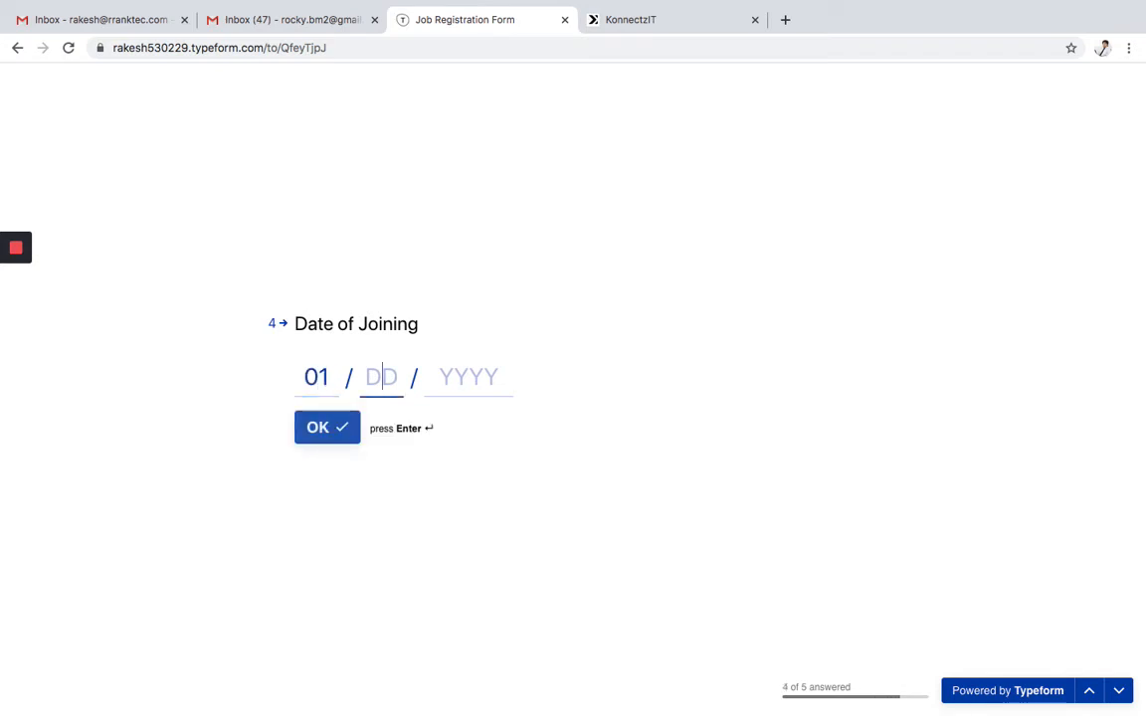
text(12 / )
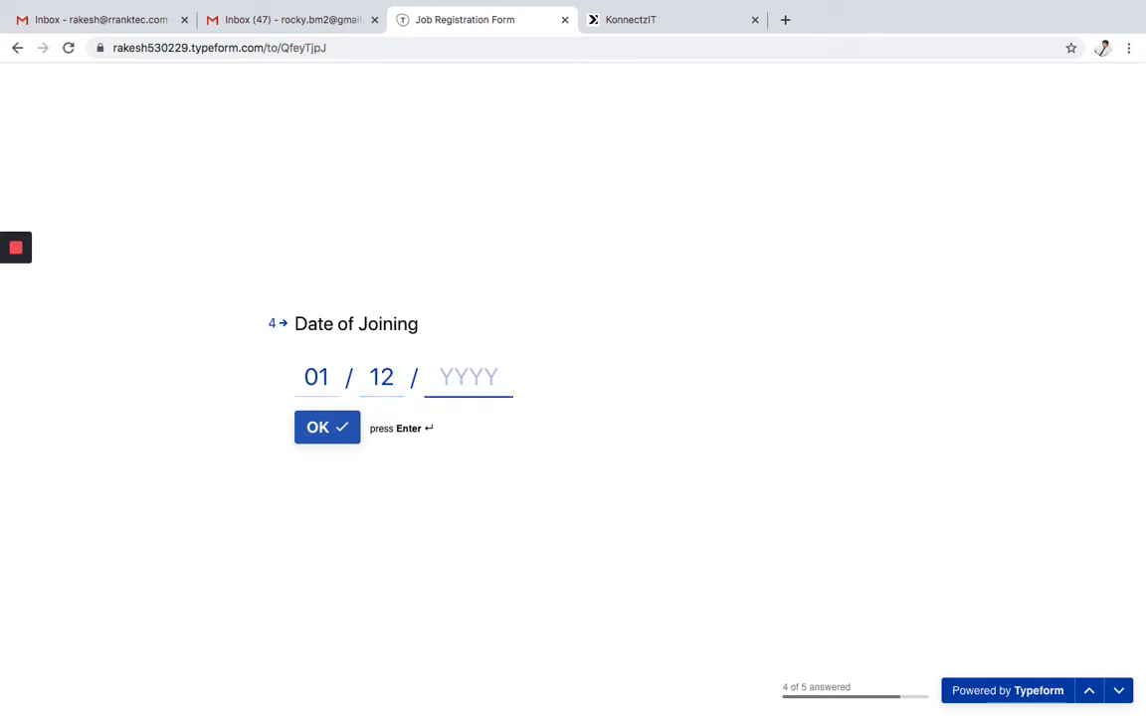
text(2020)
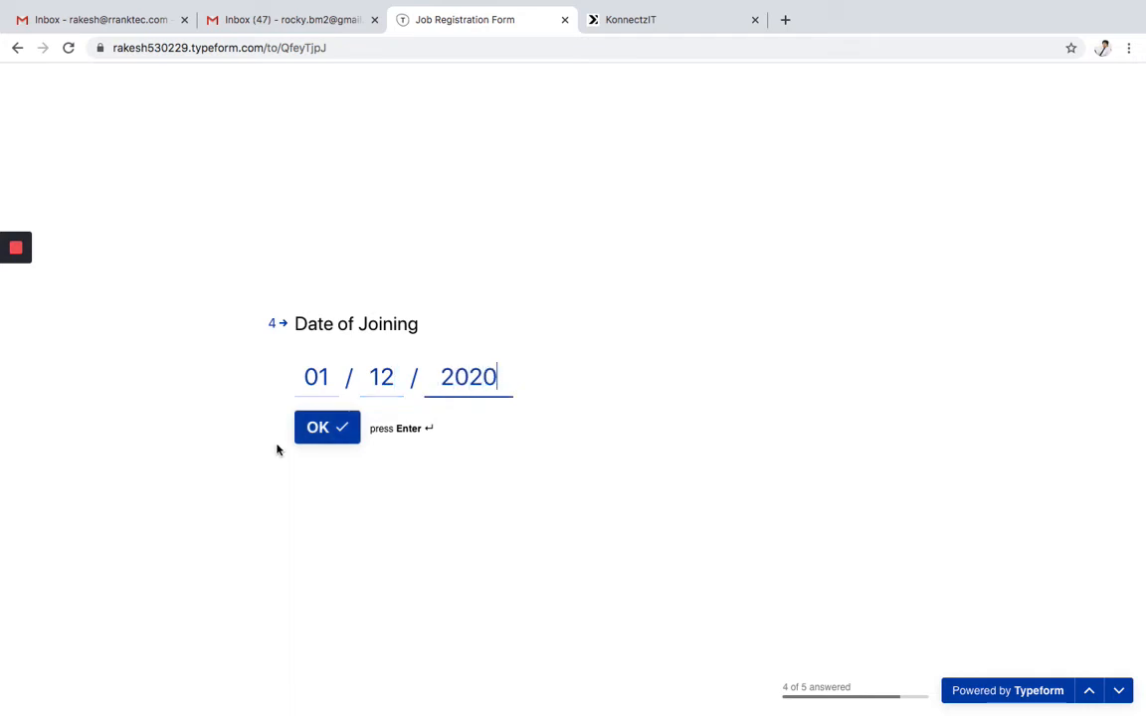
click(319, 437)
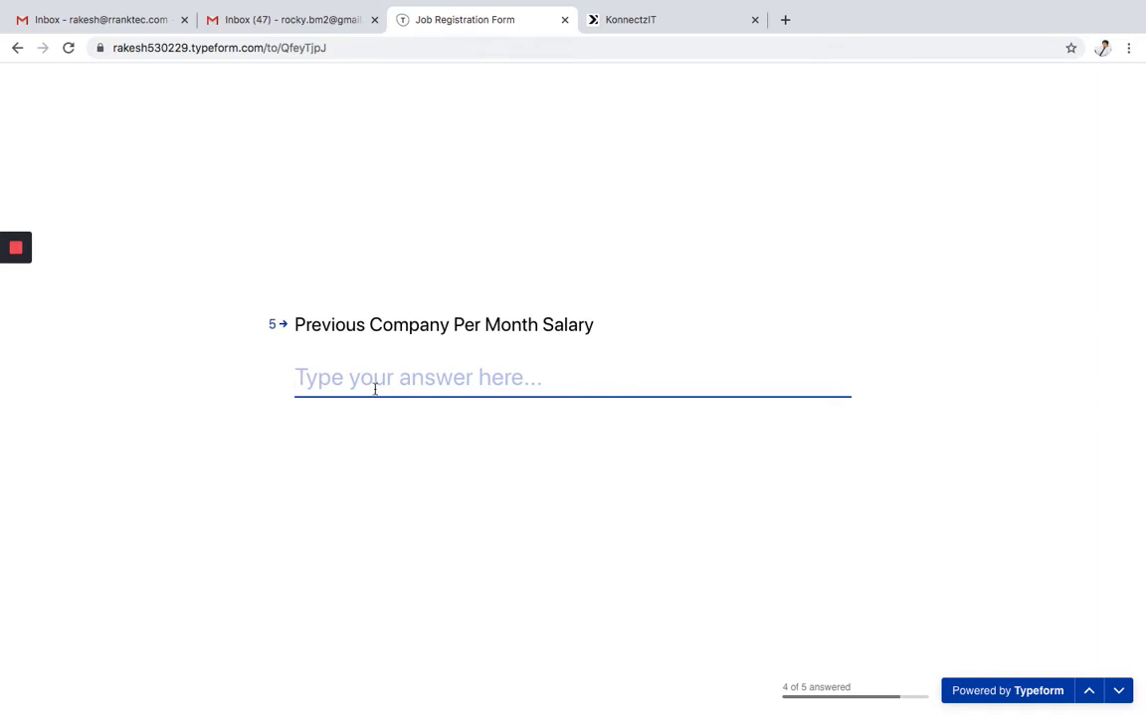
text(5000)
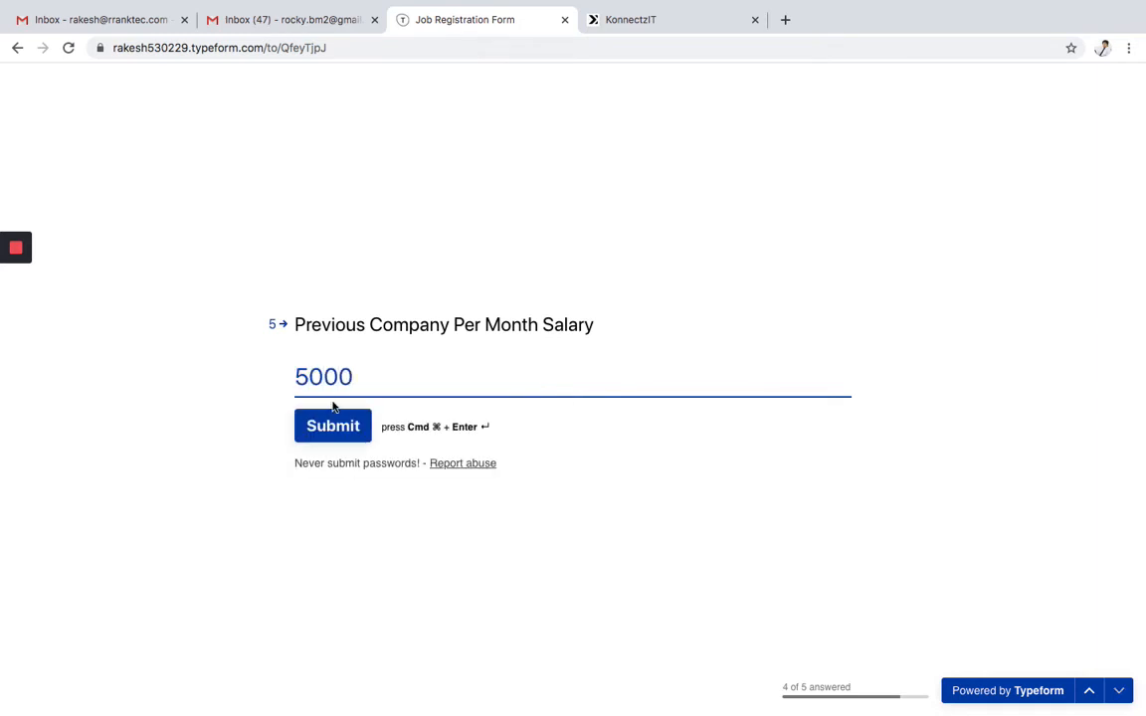
click(337, 435)
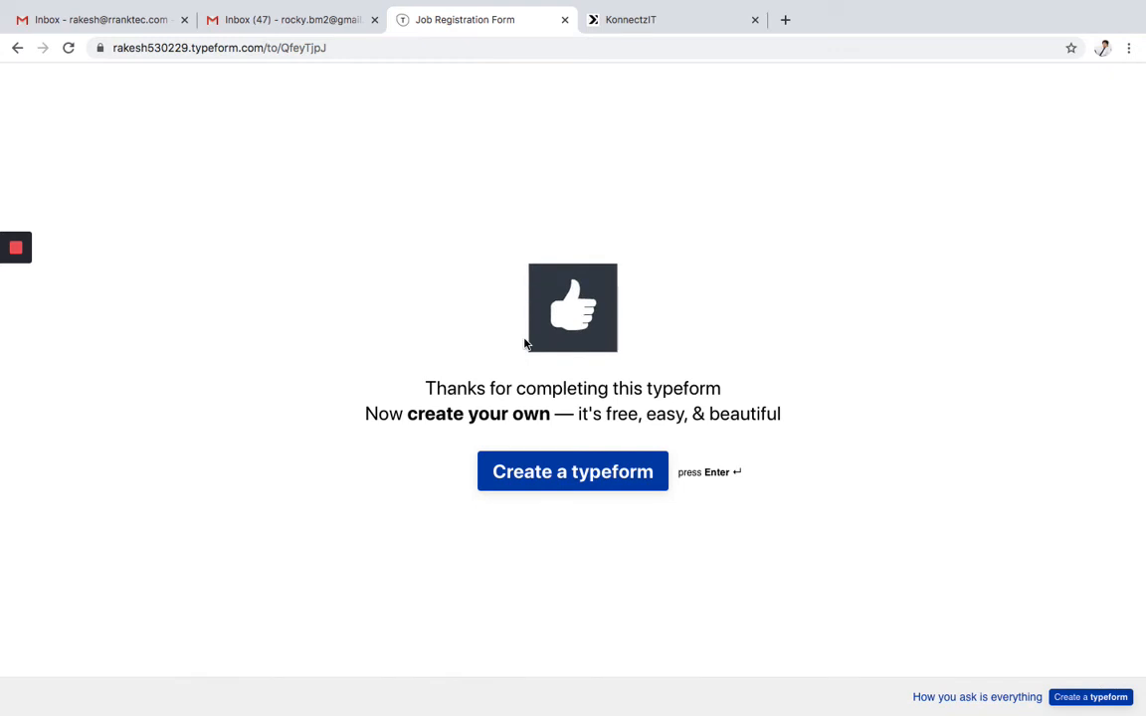
mouse_move(550, 4)
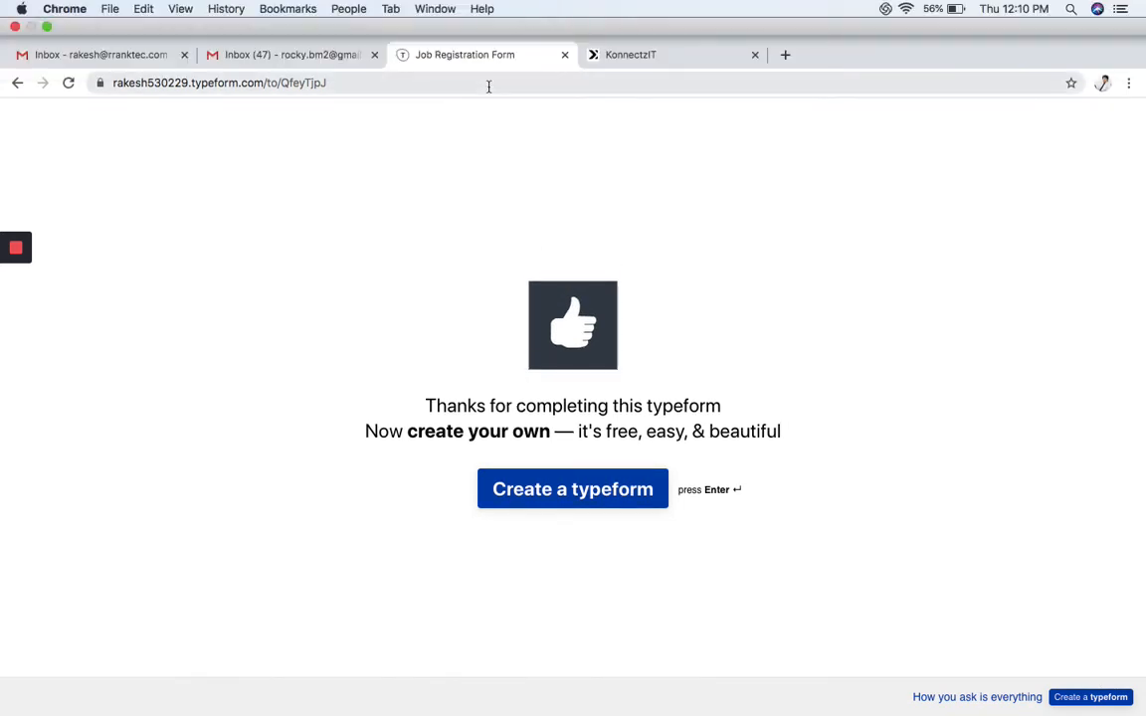
- Switch from the Typeform thank-you page to the first Gmail inbox
click(155, 56)
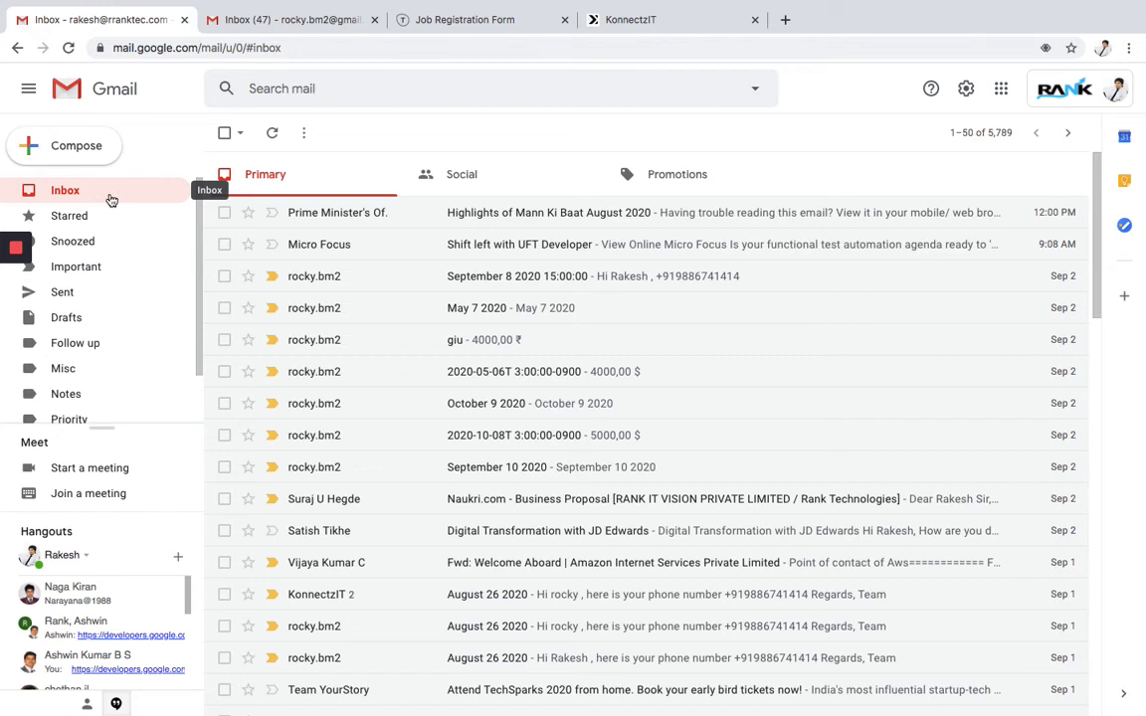
- Collapse KonnectzIT's app panel to show the full workflow, then return to Gmail
click(637, 32)
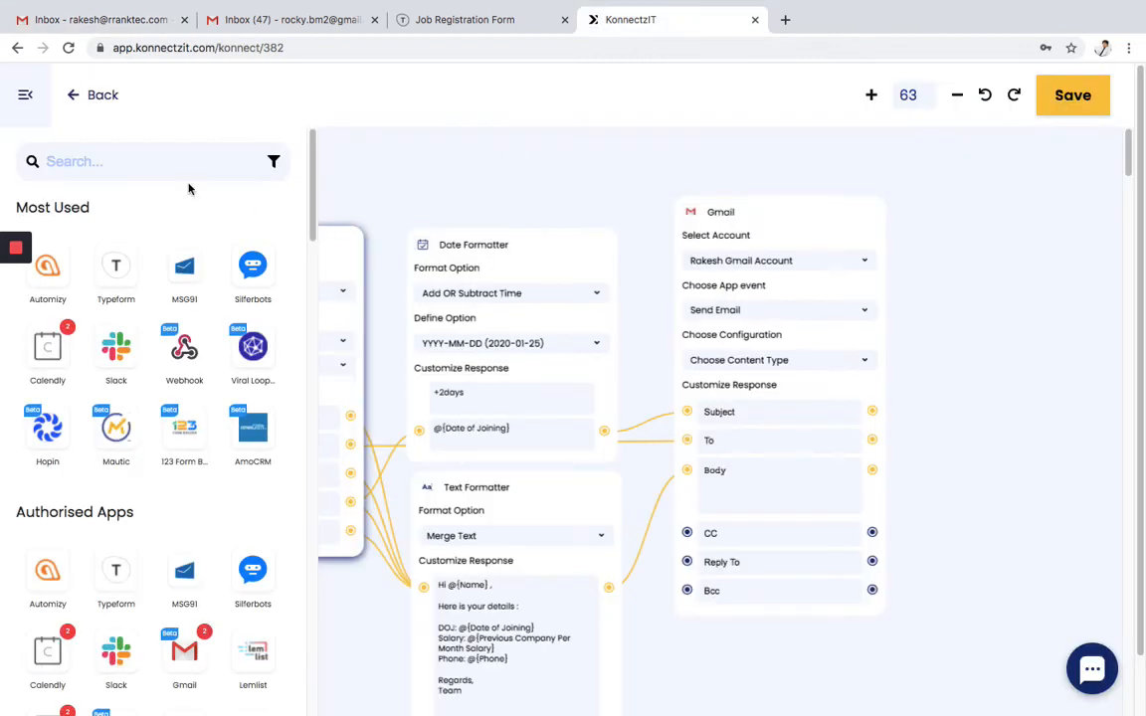
click(28, 101)
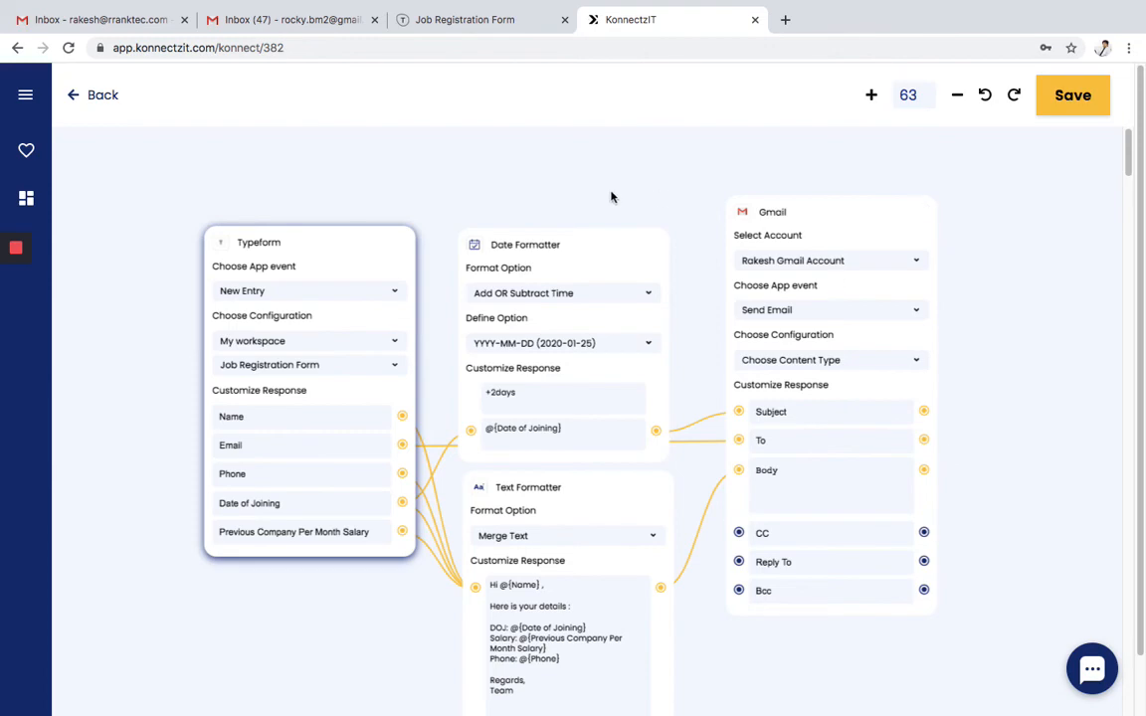
click(146, 20)
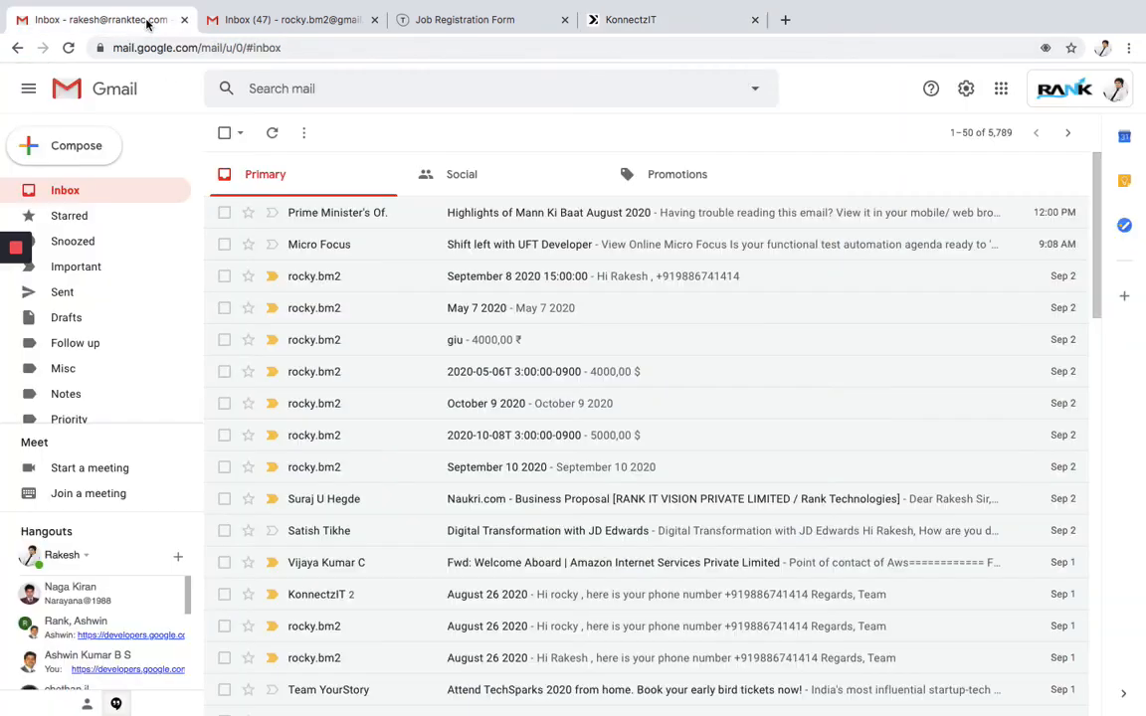
- Refresh the Gmail inbox and open the new email titled 2020-01-14
click(83, 196)
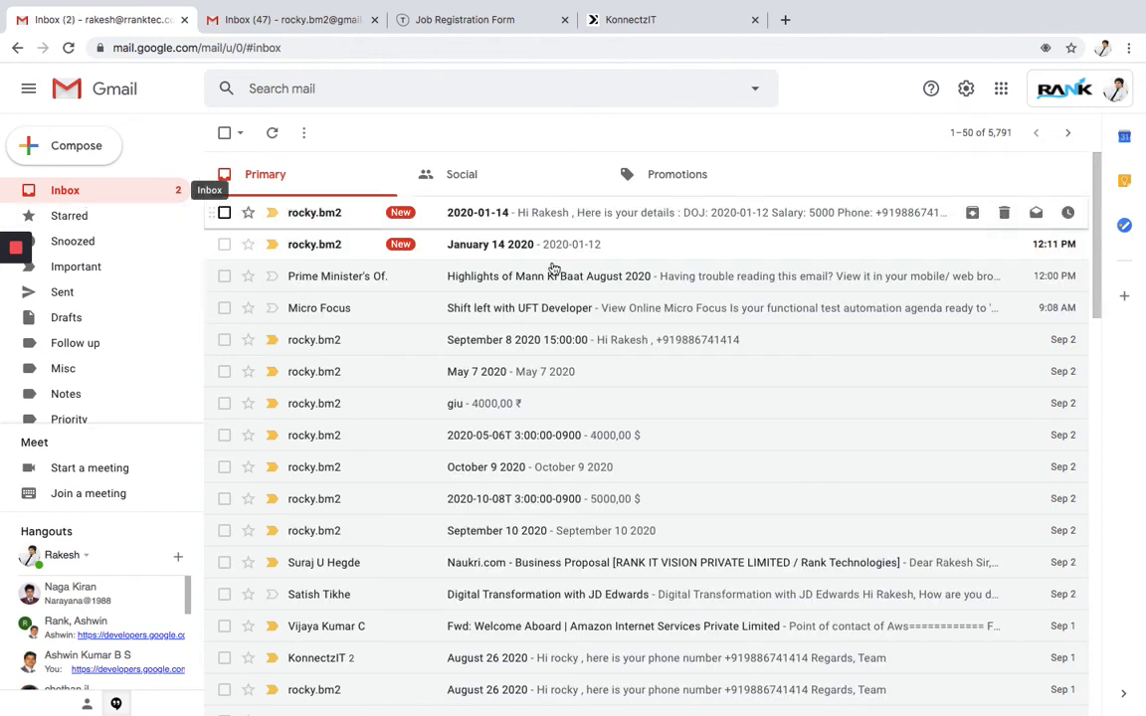
click(502, 216)
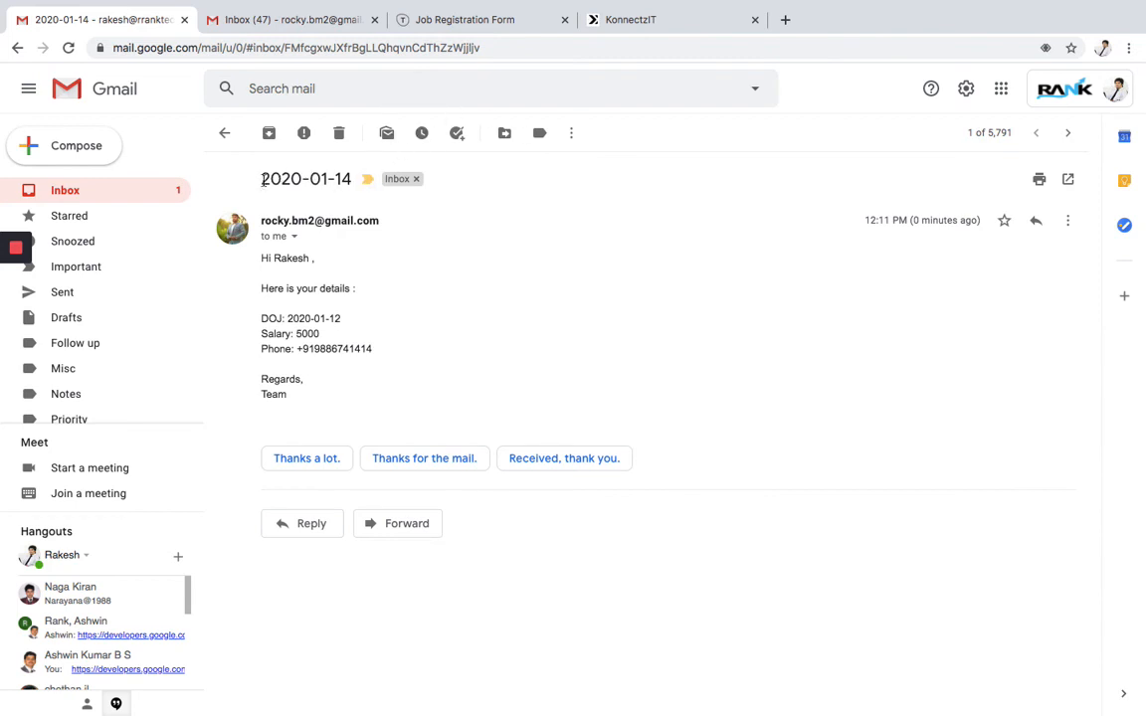
drag(262, 180, 348, 180)
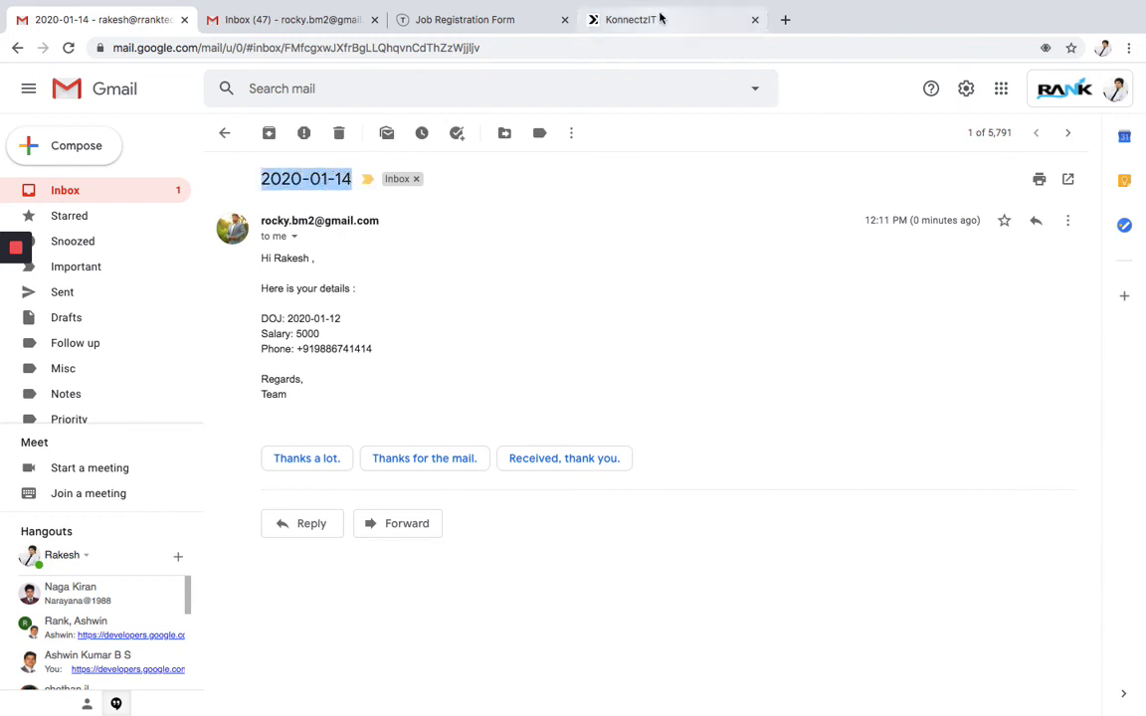
- Compare the subject date 2020-01-14 against the workflow's date-shift setting
click(660, 18)
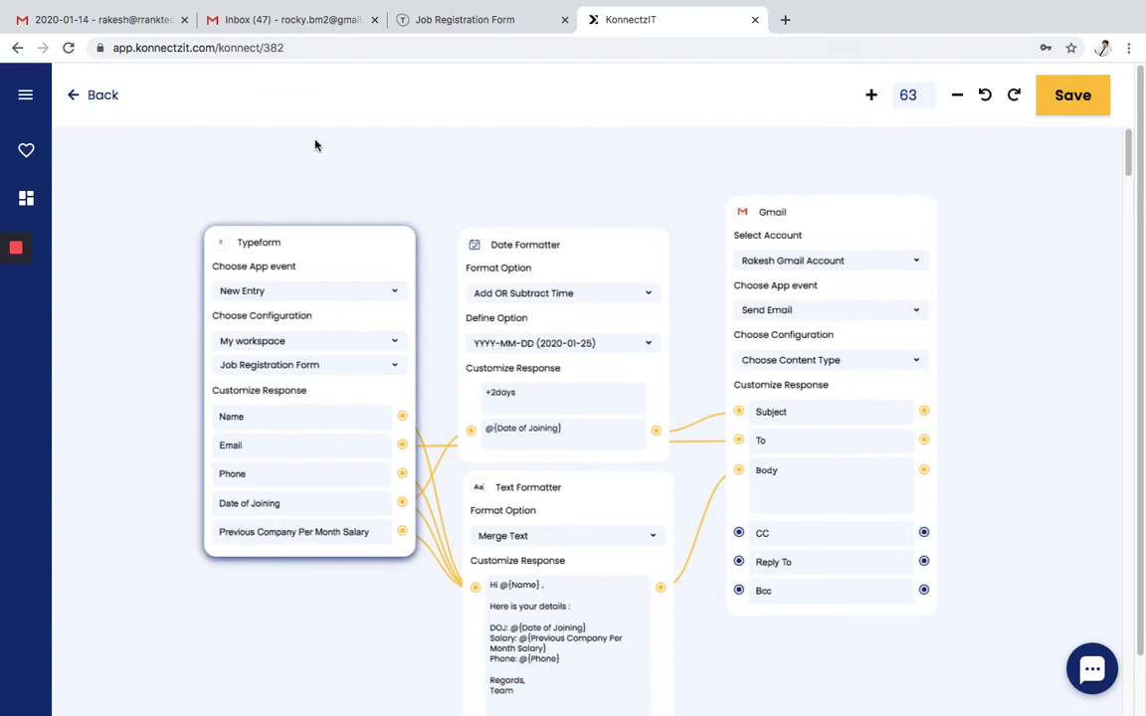
click(142, 20)
click(265, 179)
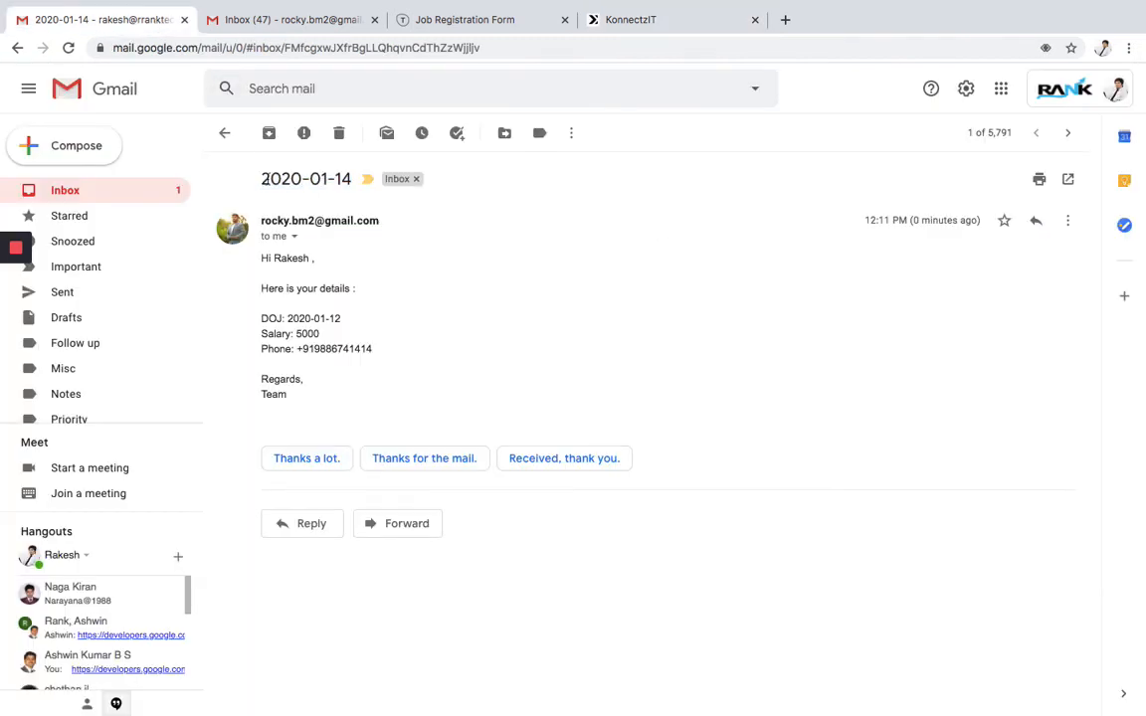
drag(264, 179, 350, 179)
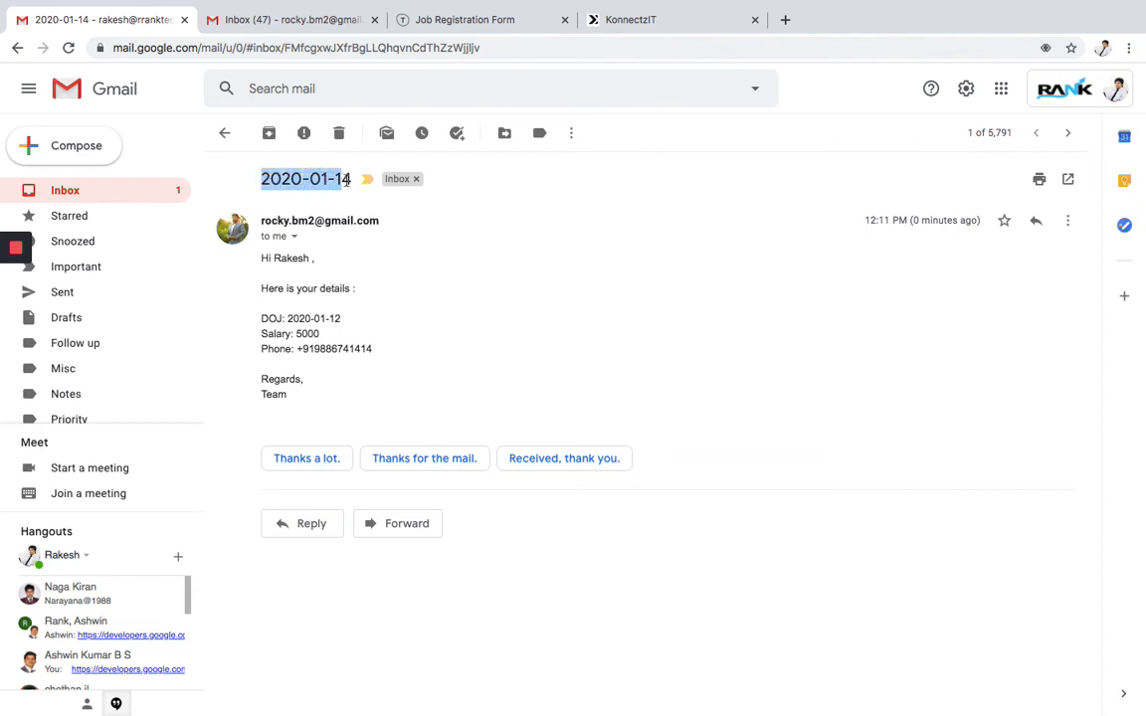
click(343, 179)
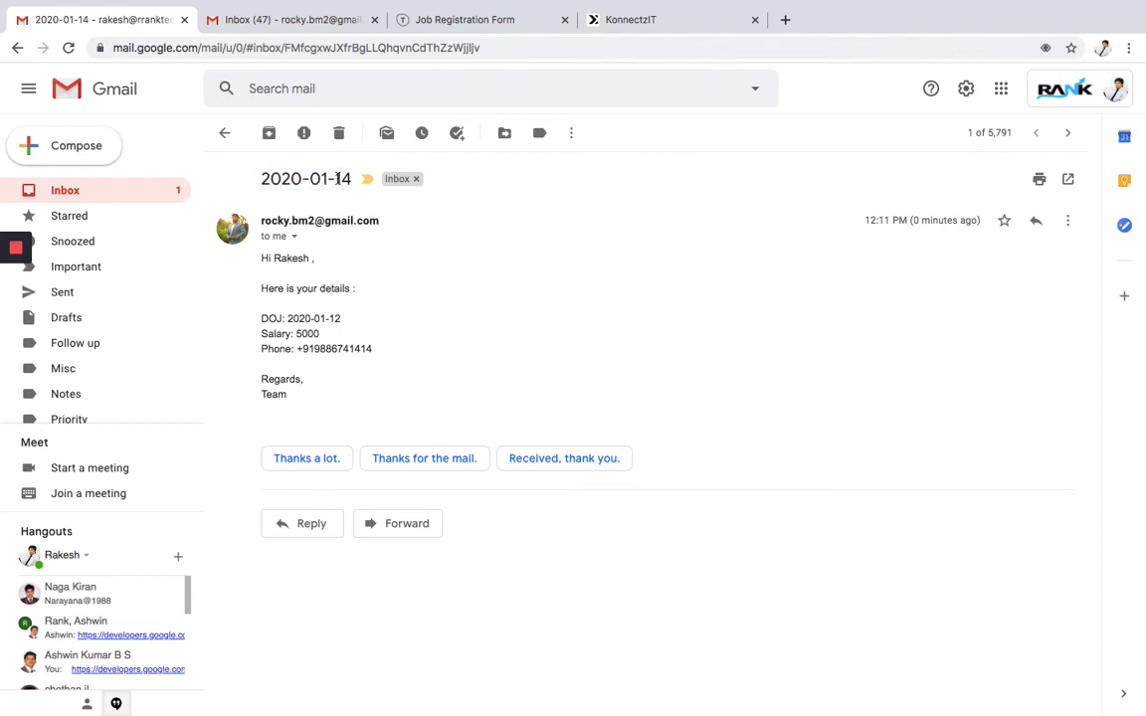
double_click(337, 179)
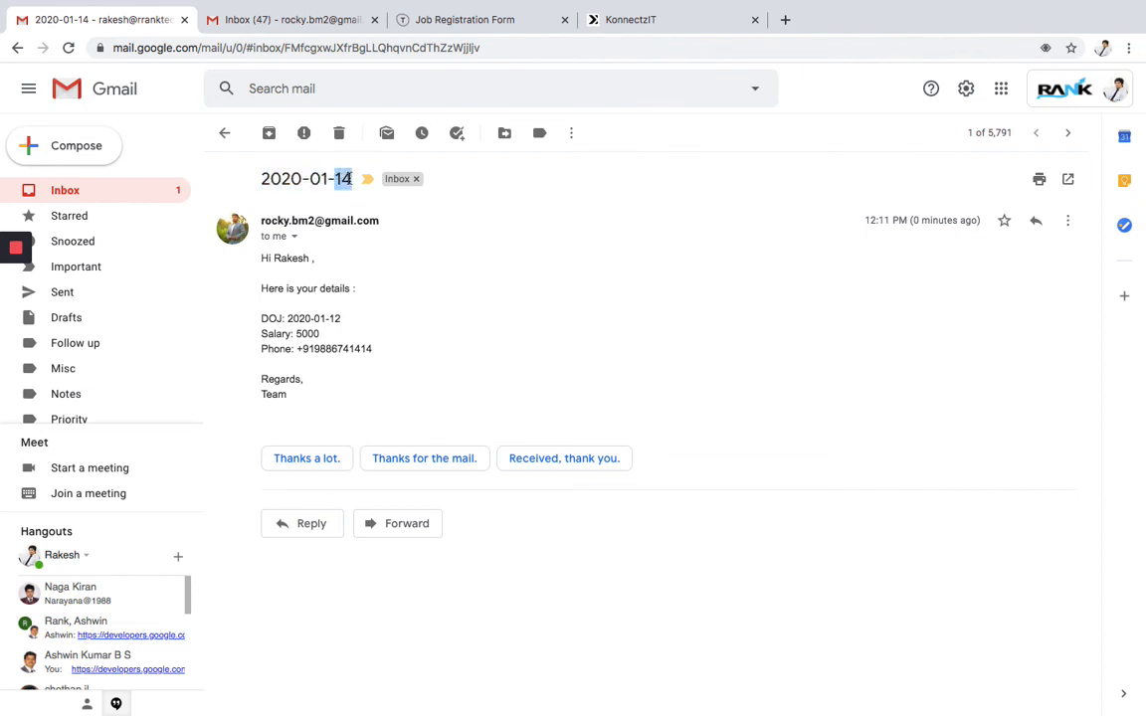
click(345, 321)
- Check the body's DOJ 2020-01-12 and Salary 5000 against the form and workflow
drag(261, 318, 340, 318)
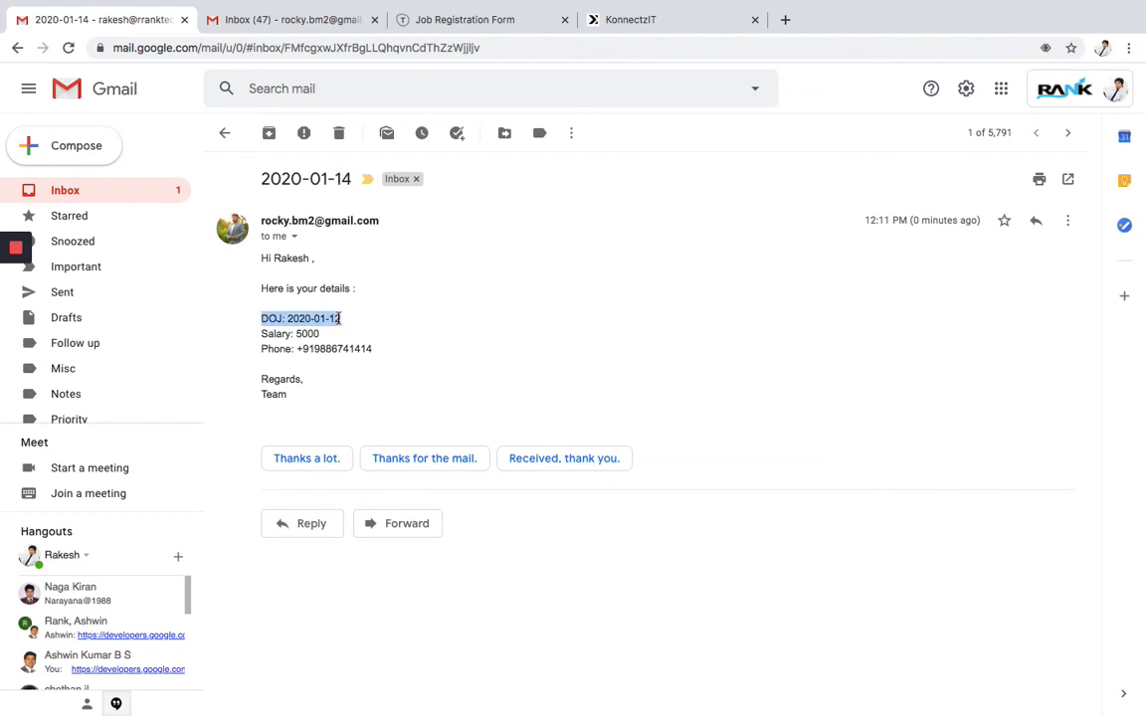
click(463, 18)
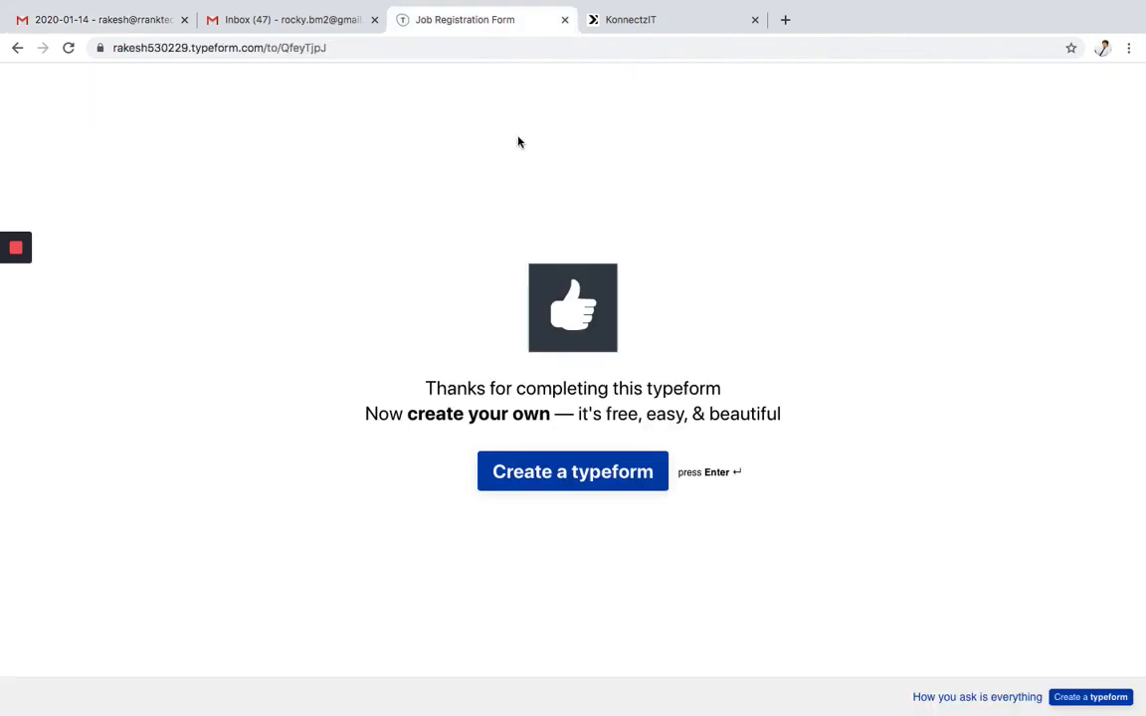
click(627, 19)
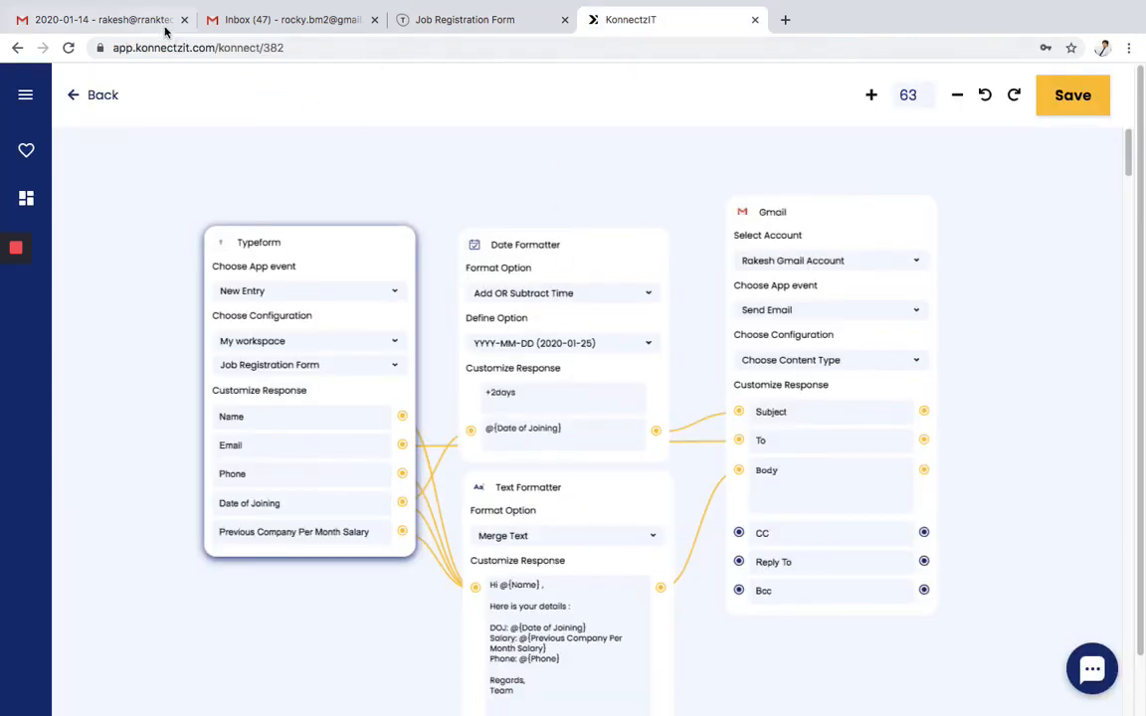
click(92, 20)
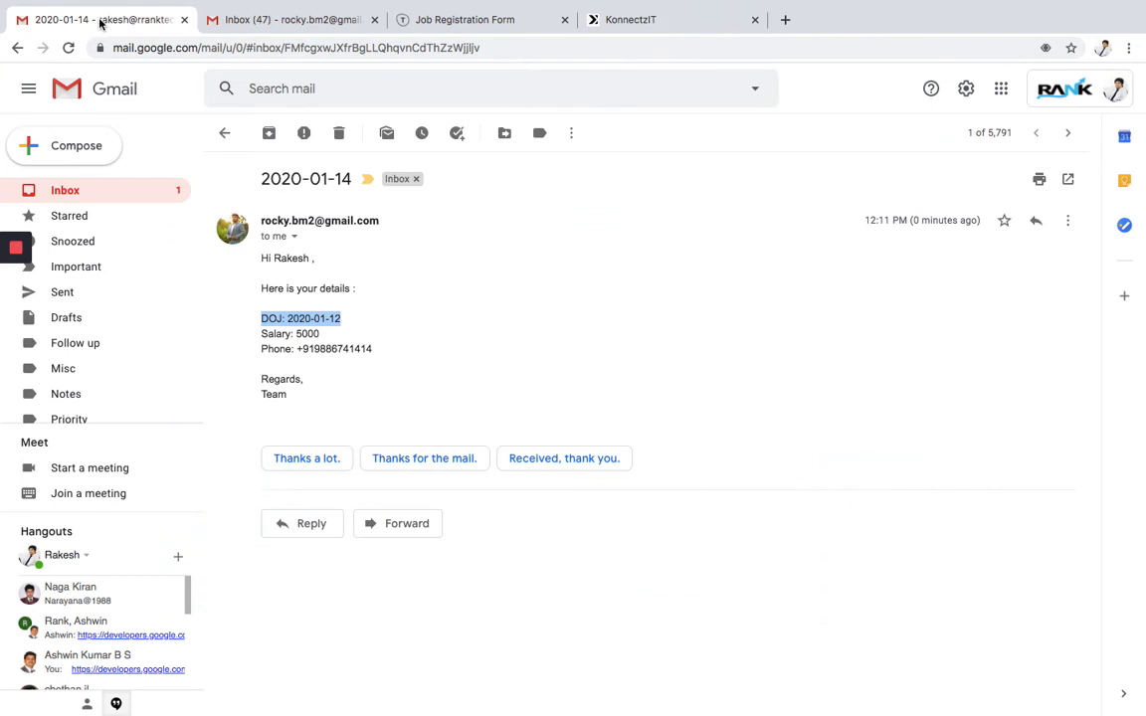
click(277, 328)
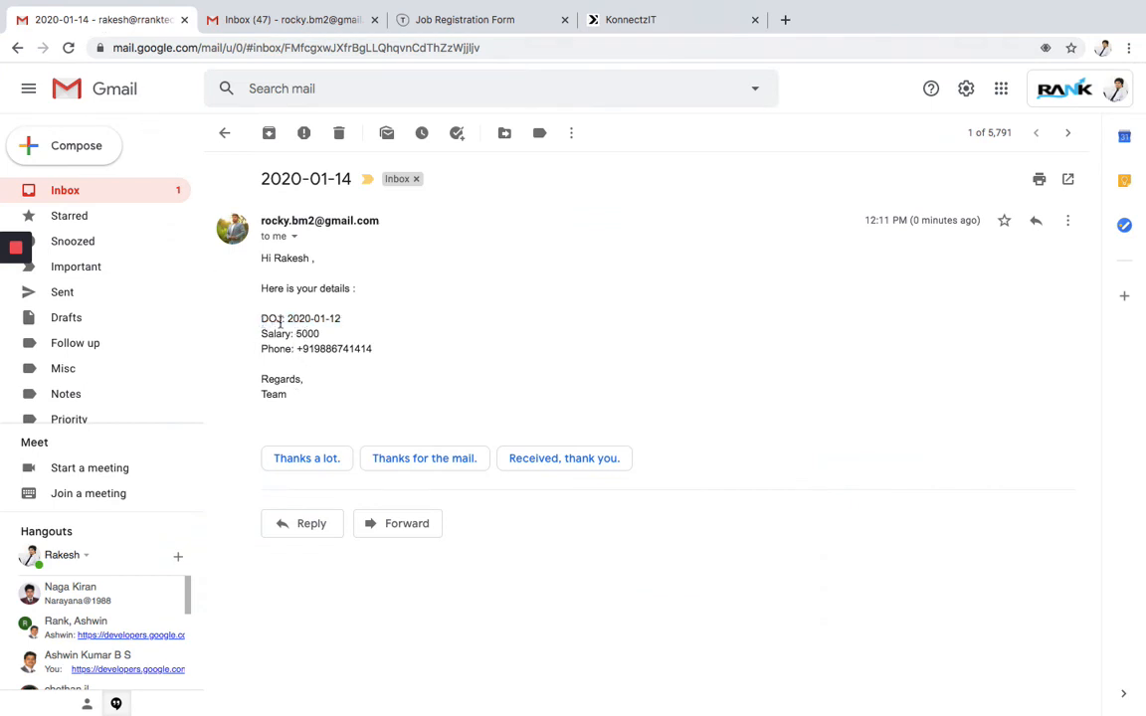
drag(261, 258, 361, 394)
click(362, 394)
click(637, 22)
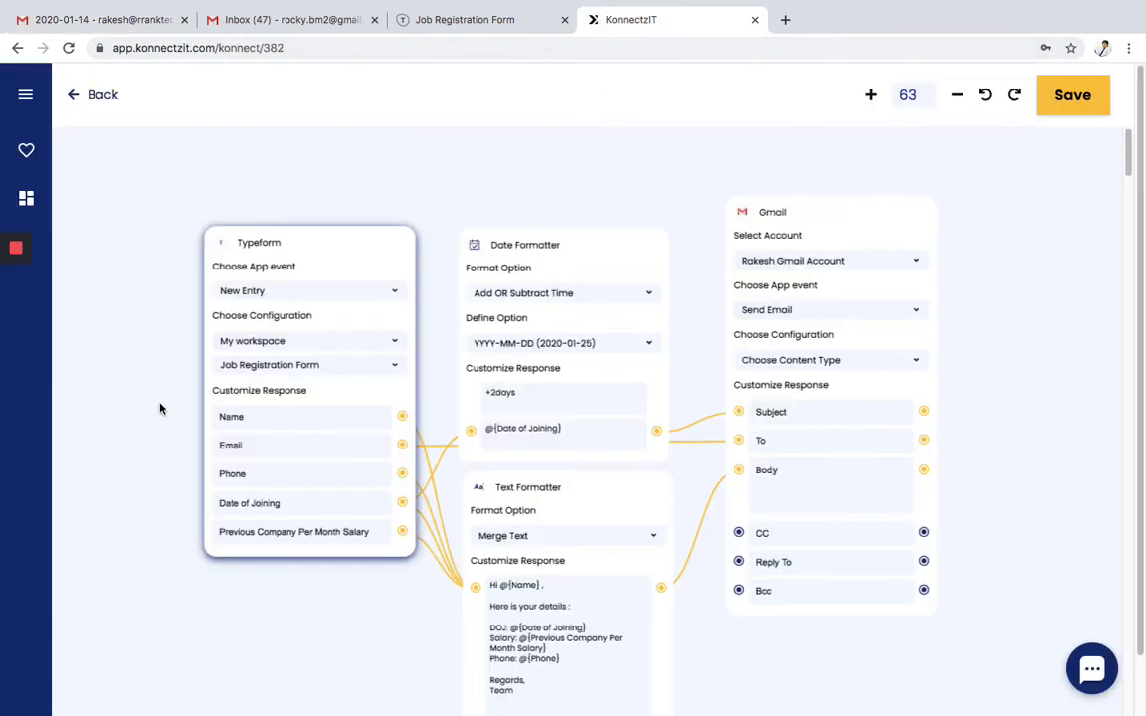
drag(159, 407, 148, 380)
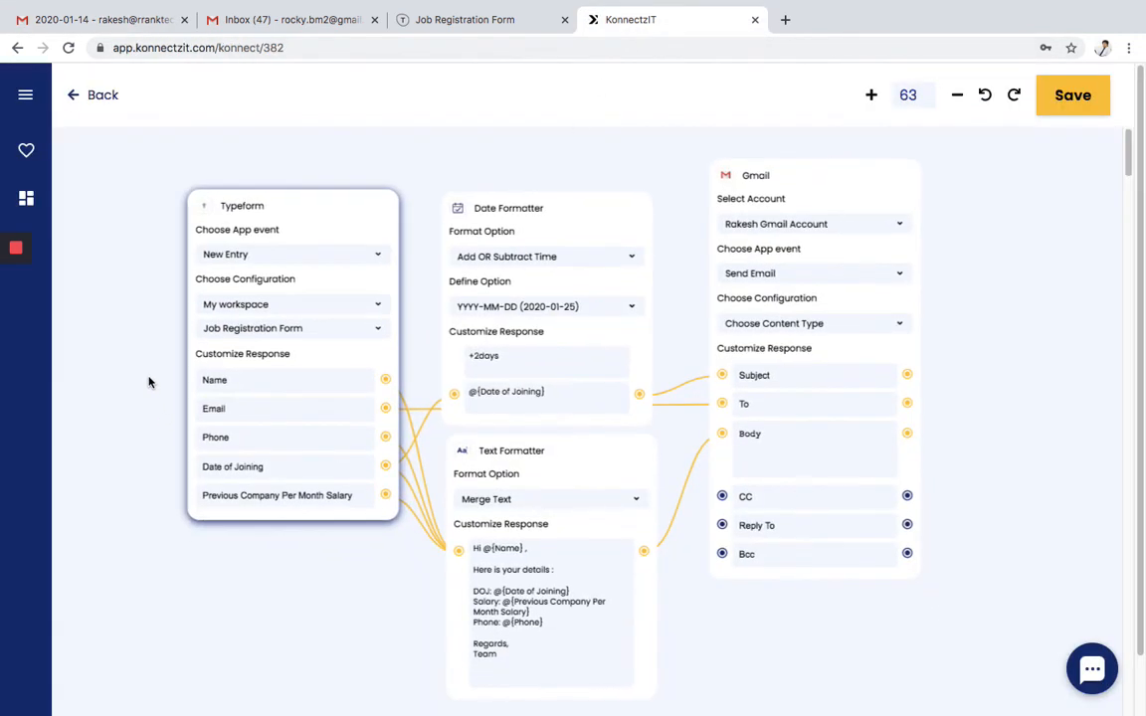